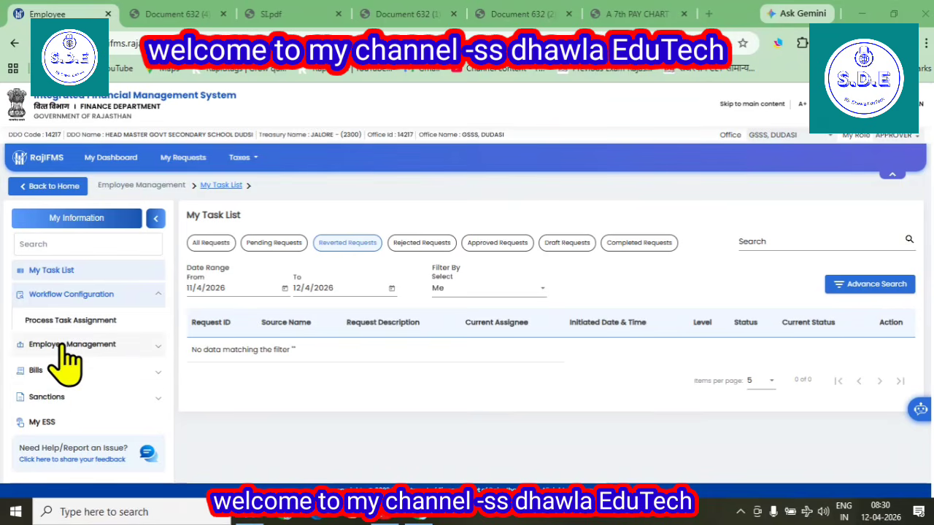
Open the Pay entitlement page under Employee Modification in Employee Management.
{"action": "left_click", "coordinate": [60, 344]}
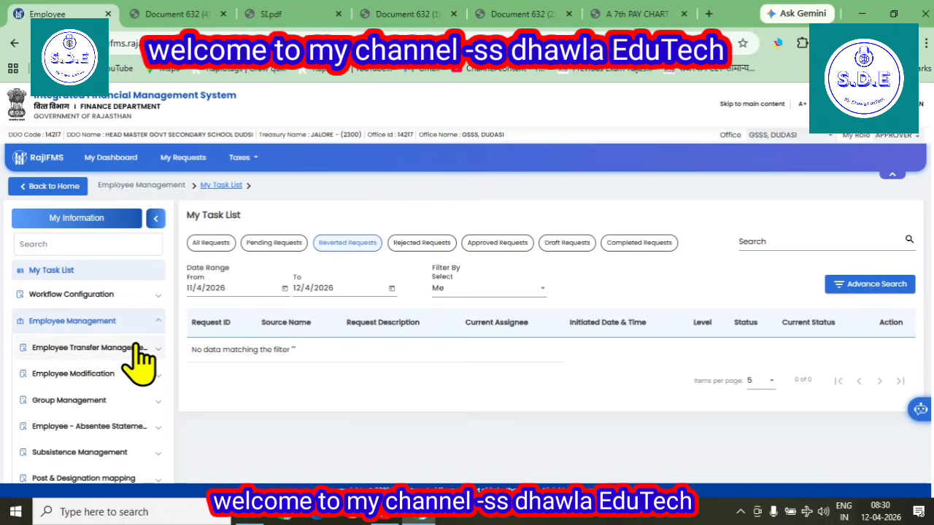
{"action": "scroll", "coordinate": [139, 358], "scroll_direction": "down", "scroll_amount": 1}
{"action": "left_click", "coordinate": [94, 306]}
{"action": "scroll", "coordinate": [99, 324], "scroll_direction": "down", "scroll_amount": 3}
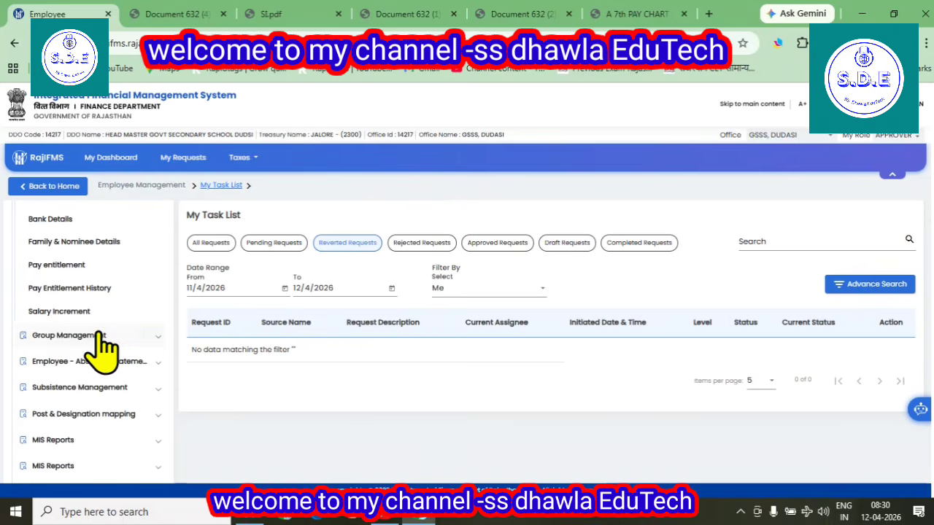
{"action": "left_click", "coordinate": [56, 266]}
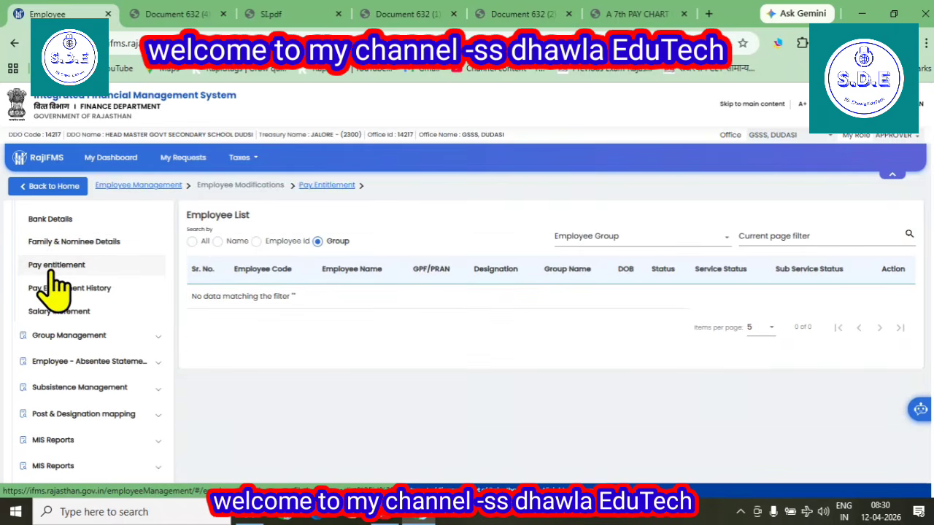
Search the pay entitlement employee list by name, entering the employee's name.
{"action": "left_click", "coordinate": [217, 242]}
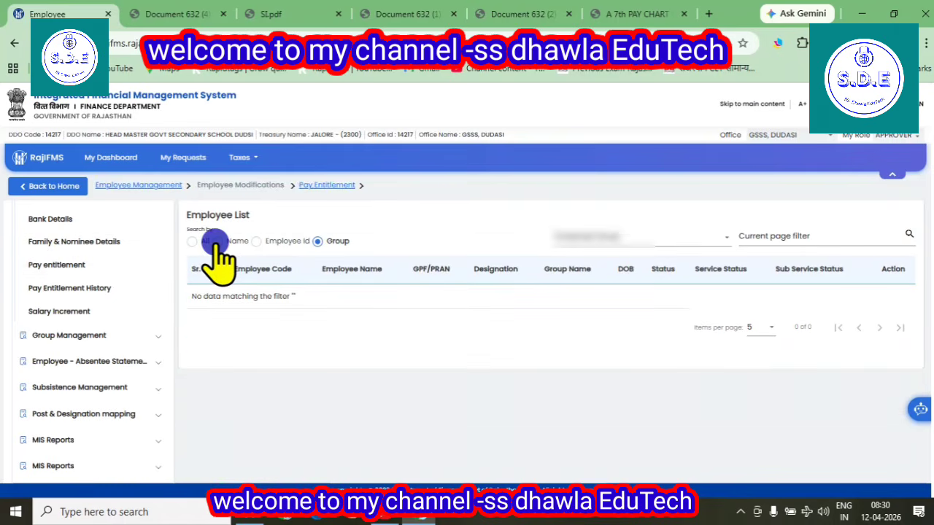
{"action": "left_click", "coordinate": [573, 239]}
{"action": "type", "text": "s"}
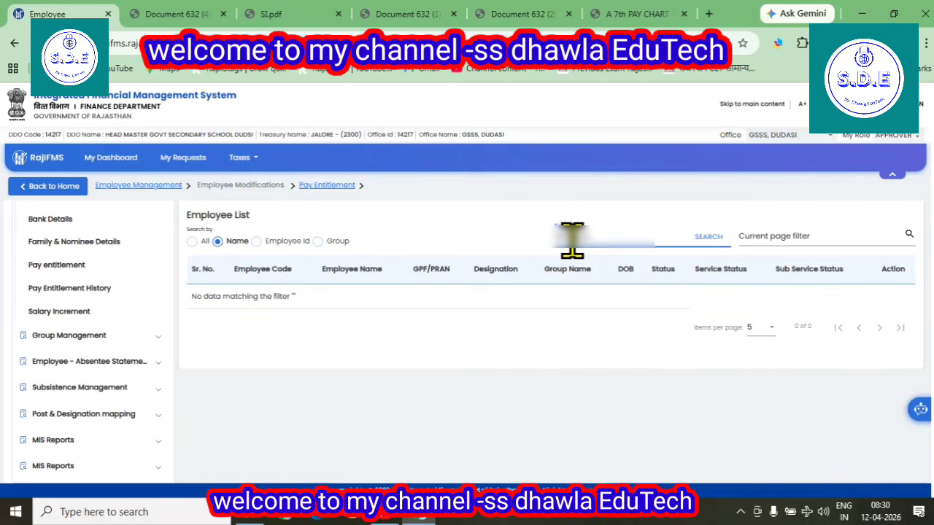
{"action": "left_click", "coordinate": [701, 237]}
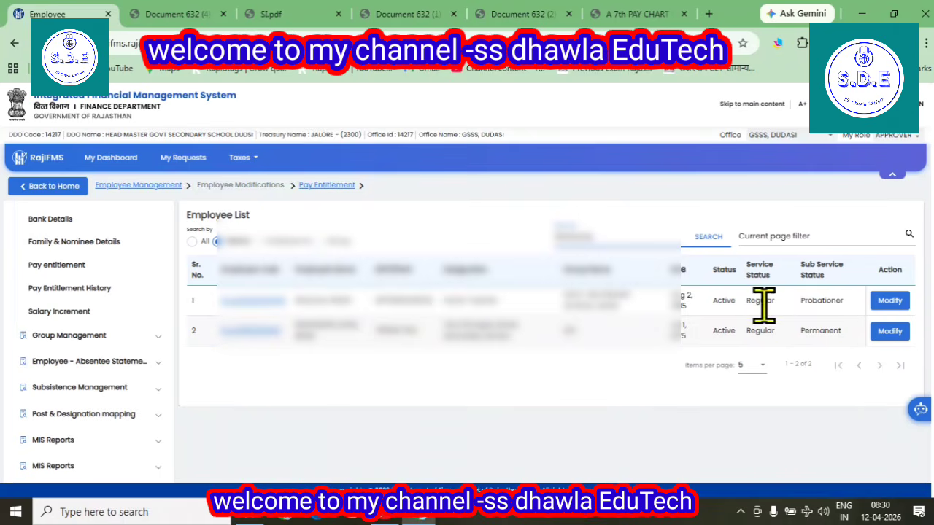
Open the pay entitlement details of the employee with the Probationer sub service status for modification.
{"action": "left_click", "coordinate": [806, 303]}
{"action": "double_click", "coordinate": [806, 302]}
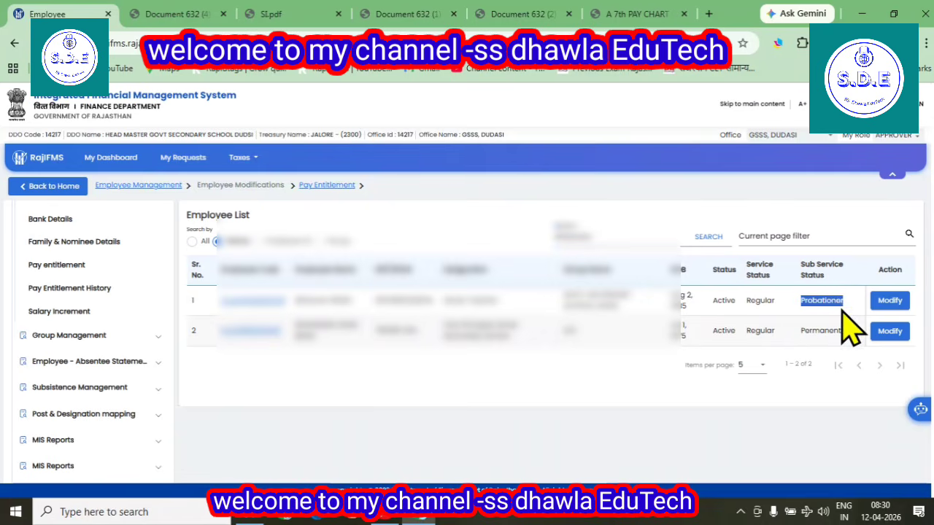
{"action": "left_click", "coordinate": [888, 301]}
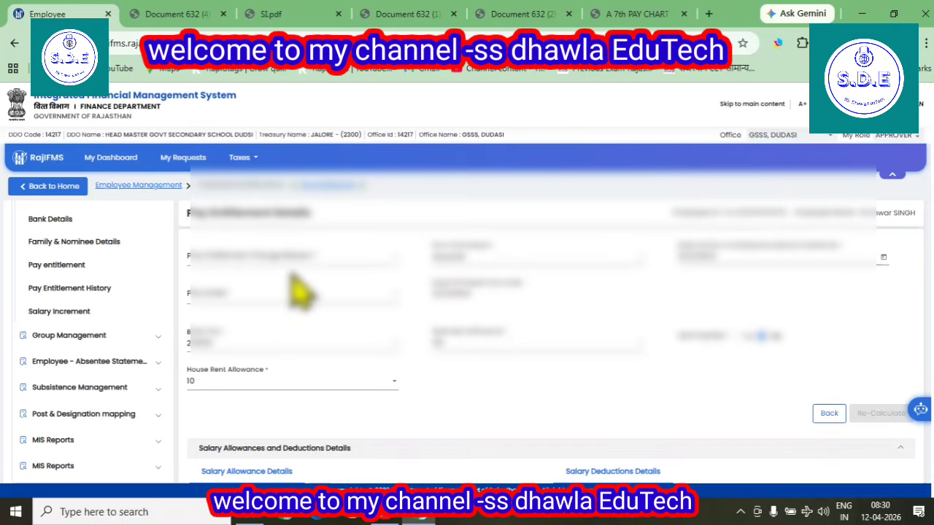
Check the available Pay Scale options and the salary allowances and deductions in the pay entitlement form.
{"action": "left_click", "coordinate": [246, 293]}
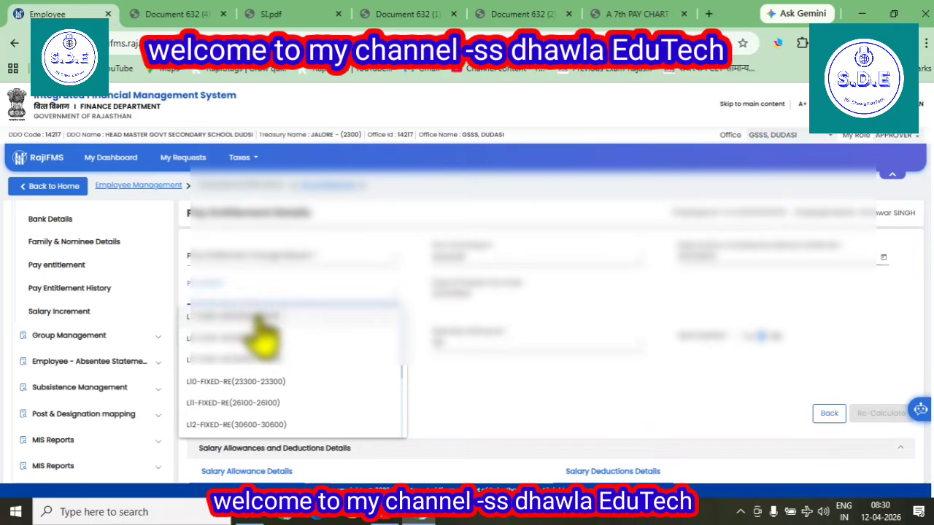
{"action": "scroll", "coordinate": [241, 392], "scroll_direction": "down", "scroll_amount": 3}
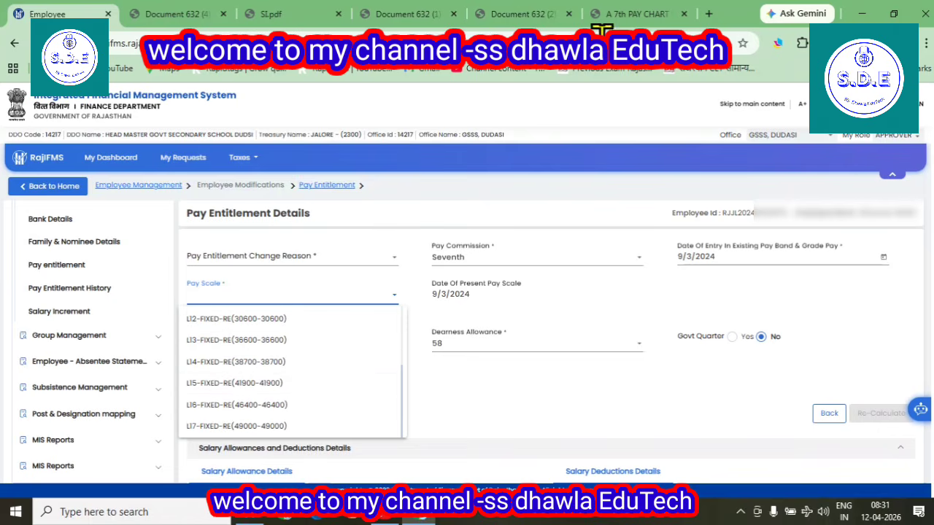
{"action": "left_click", "coordinate": [519, 398]}
{"action": "scroll", "coordinate": [519, 399], "scroll_direction": "down", "scroll_amount": 2}
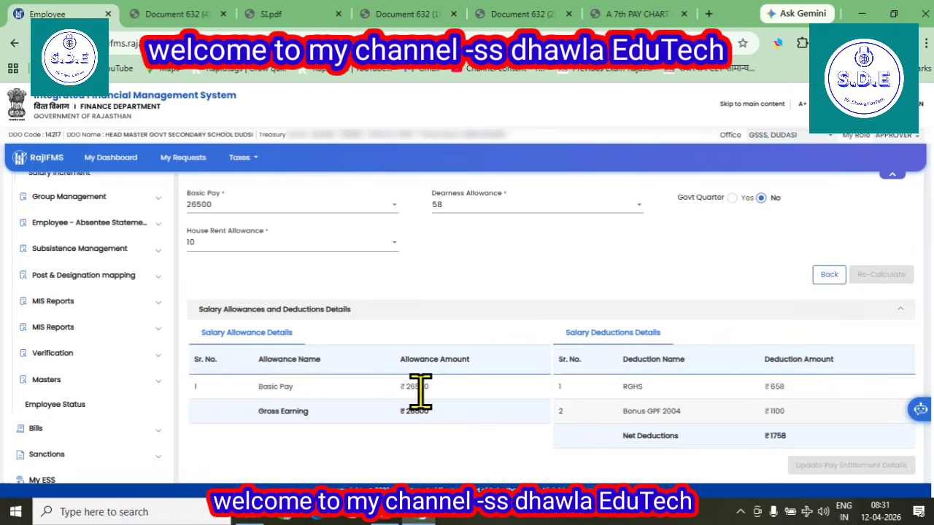
Look up the cell 1 pay for level L-11 in the 7th pay chart PDF, and return to the pay entitlement form.
{"action": "left_click", "coordinate": [607, 18]}
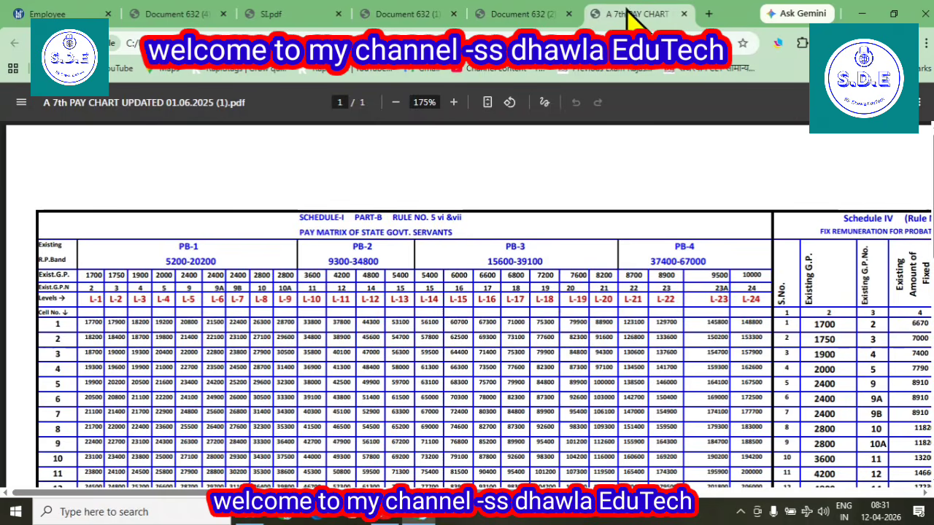
{"action": "scroll", "coordinate": [547, 193], "scroll_direction": "down", "scroll_amount": 1}
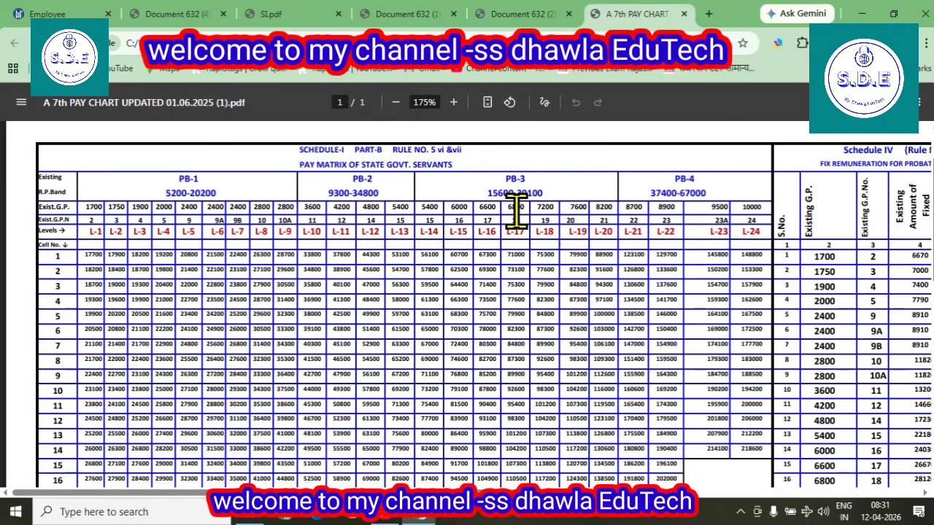
{"action": "double_click", "coordinate": [349, 255]}
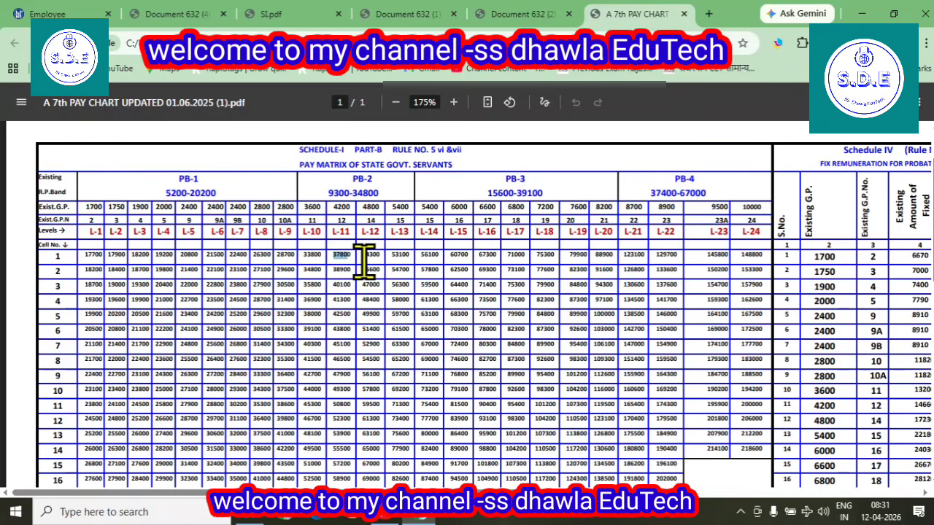
{"action": "left_click", "coordinate": [66, 13]}
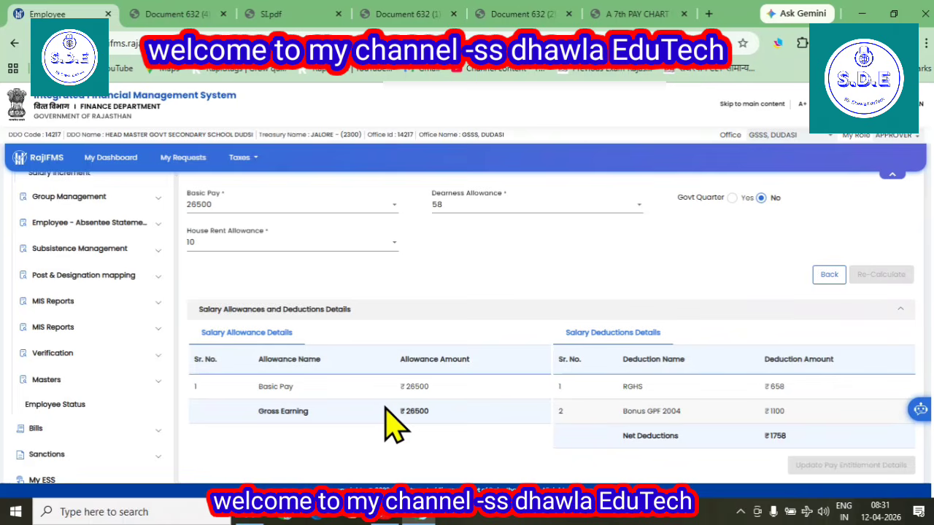
{"action": "scroll", "coordinate": [330, 340], "scroll_direction": "up", "scroll_amount": 1}
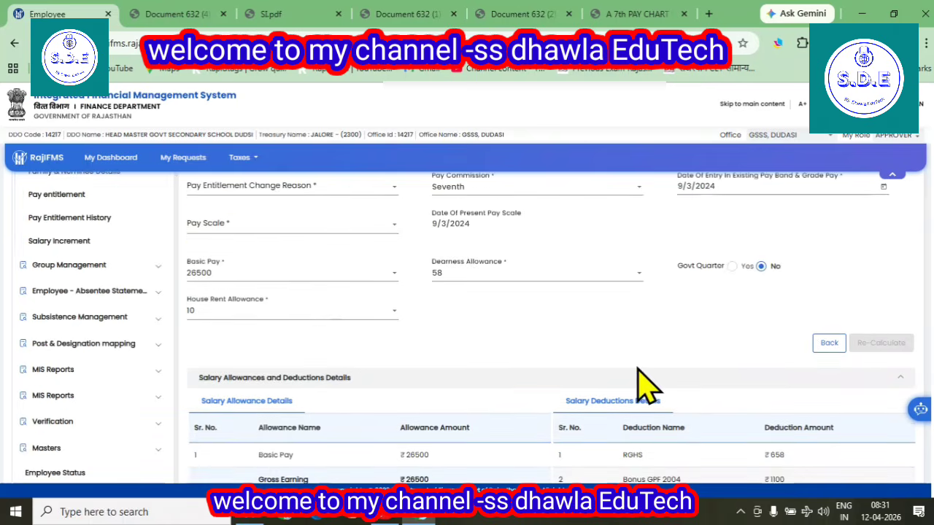
{"action": "scroll", "coordinate": [642, 383], "scroll_direction": "up", "scroll_amount": 1}
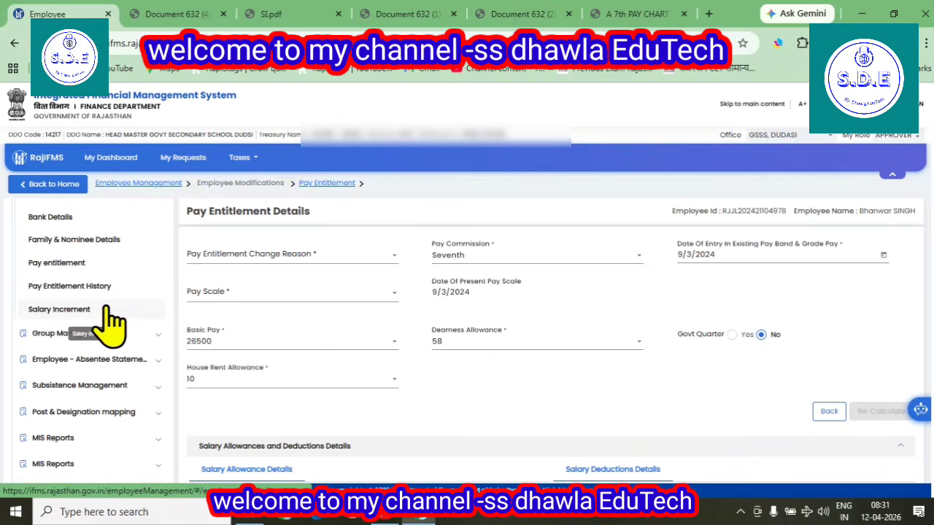
Examine the probation completion and confirmation order in Document 632 (4).pdf, including its employee table with joining and confirmation dates.
{"action": "left_click", "coordinate": [159, 13]}
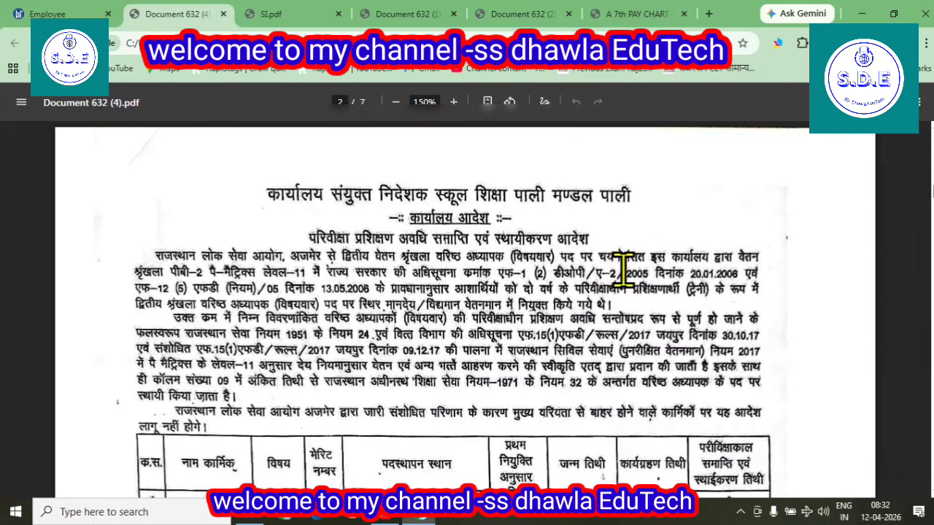
{"action": "scroll", "coordinate": [580, 292], "scroll_direction": "down", "scroll_amount": 1}
{"action": "scroll", "coordinate": [715, 417], "scroll_direction": "down", "scroll_amount": 2}
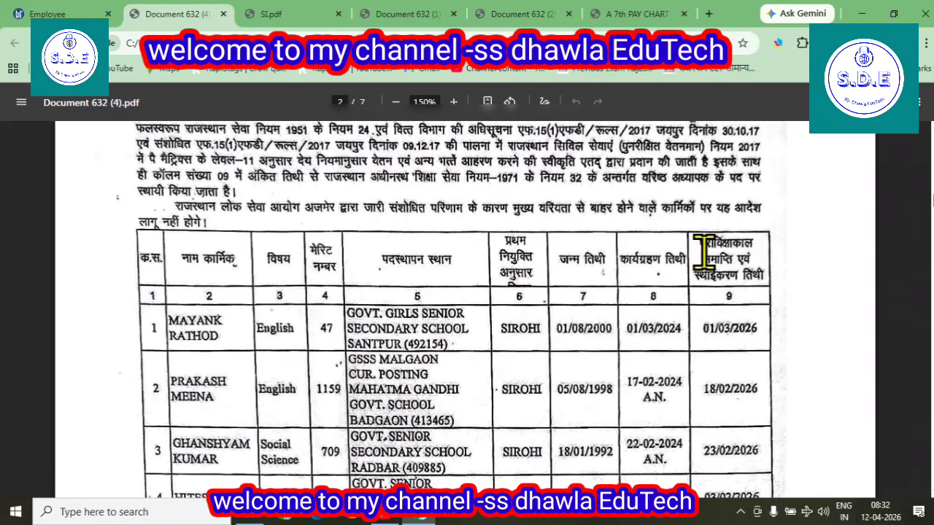
{"action": "scroll", "coordinate": [757, 277], "scroll_direction": "down", "scroll_amount": 3}
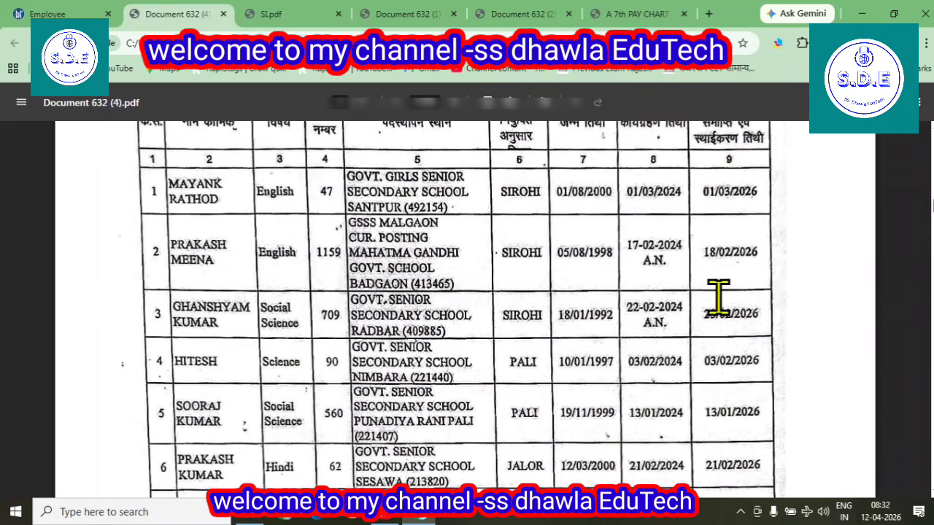
{"action": "scroll", "coordinate": [703, 257], "scroll_direction": "down", "scroll_amount": 3}
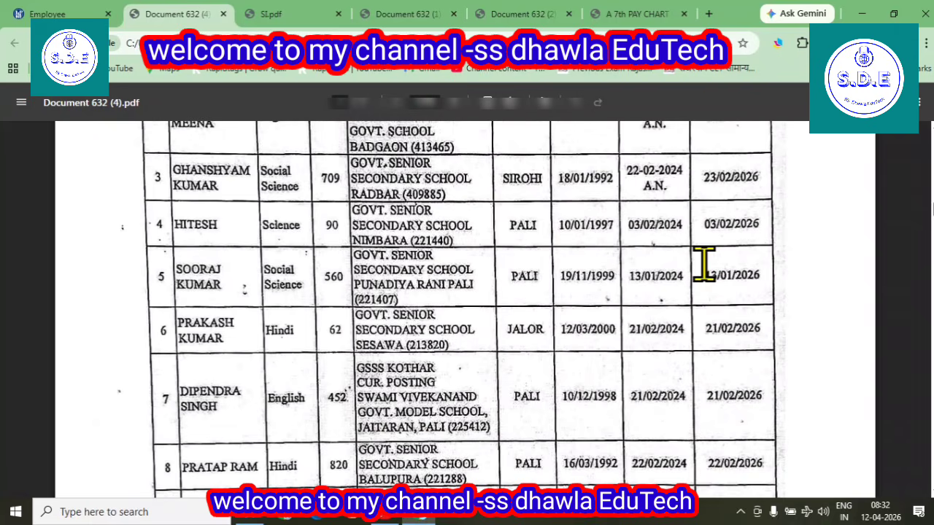
{"action": "scroll", "coordinate": [703, 270], "scroll_direction": "up", "scroll_amount": 15}
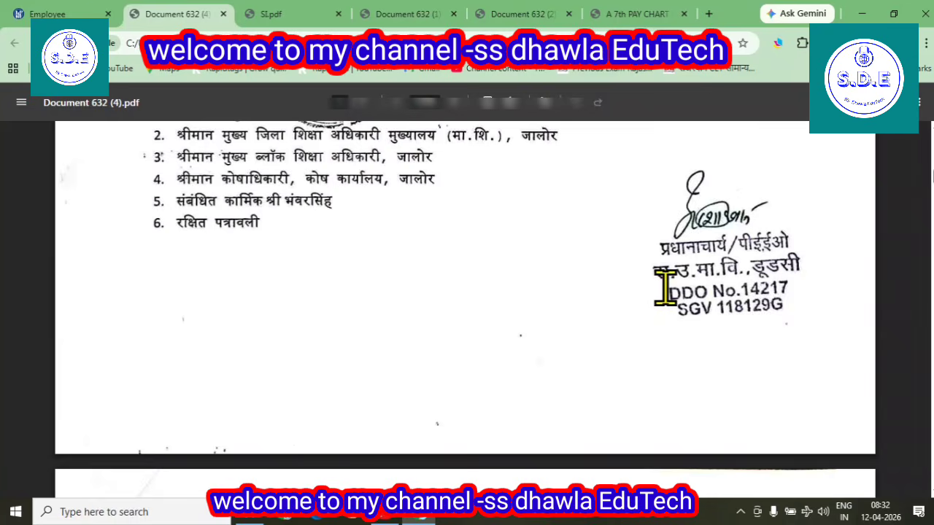
{"action": "scroll", "coordinate": [665, 288], "scroll_direction": "down", "scroll_amount": 5}
{"action": "scroll", "coordinate": [679, 299], "scroll_direction": "down", "scroll_amount": 20}
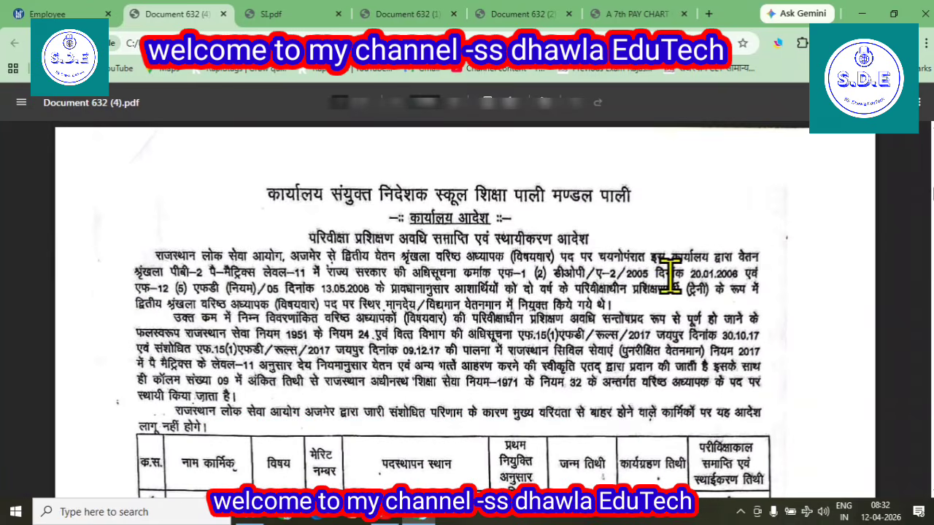
{"action": "scroll", "coordinate": [669, 277], "scroll_direction": "down", "scroll_amount": 5}
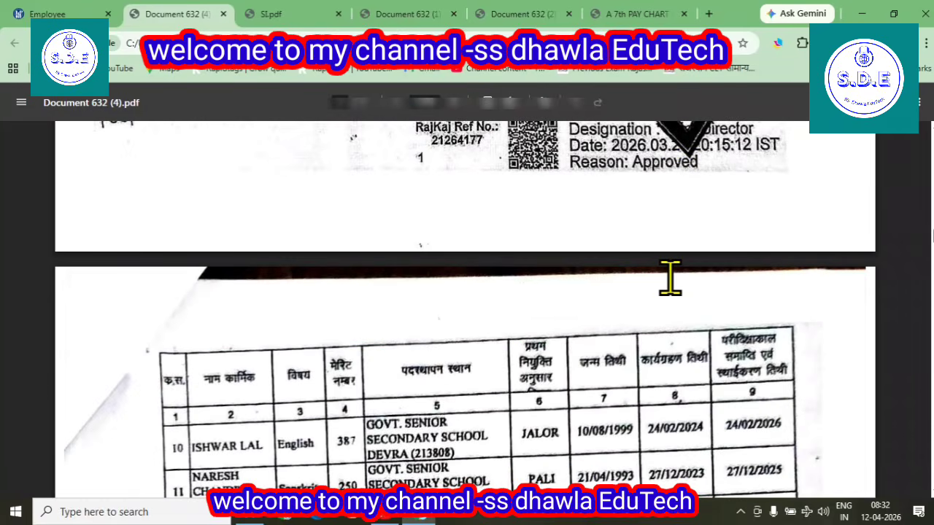
{"action": "scroll", "coordinate": [669, 277], "scroll_direction": "down", "scroll_amount": 7}
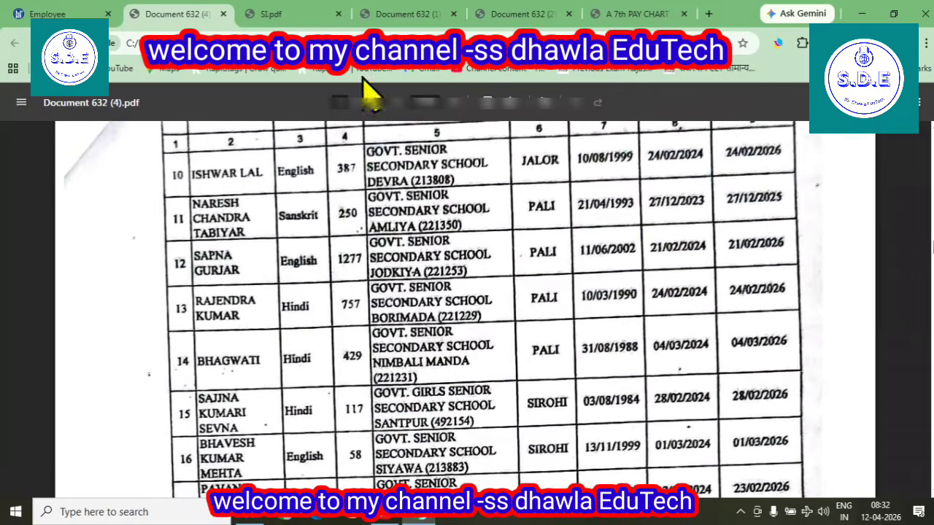
Read the principal's office order in Document 632 (2) (1).pdf down to the pay fixation table.
{"action": "left_click", "coordinate": [500, 15]}
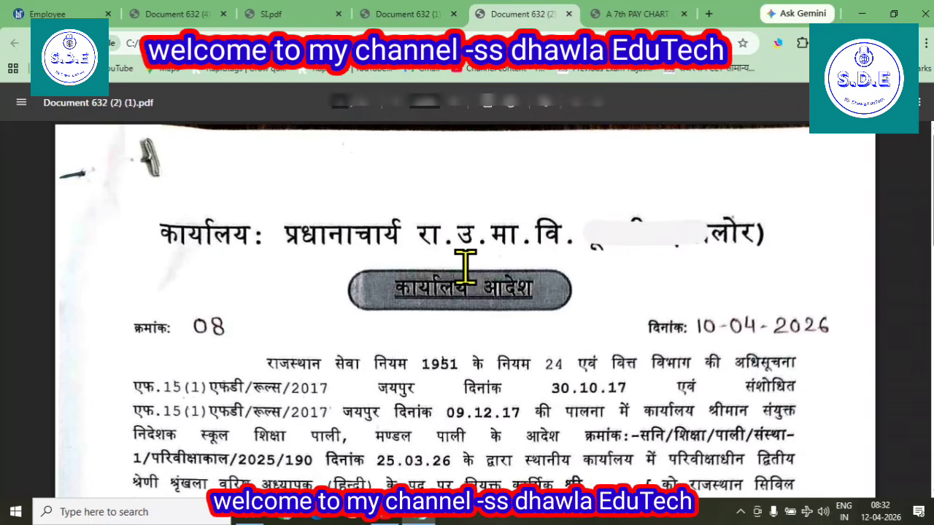
{"action": "scroll", "coordinate": [464, 267], "scroll_direction": "down", "scroll_amount": 1}
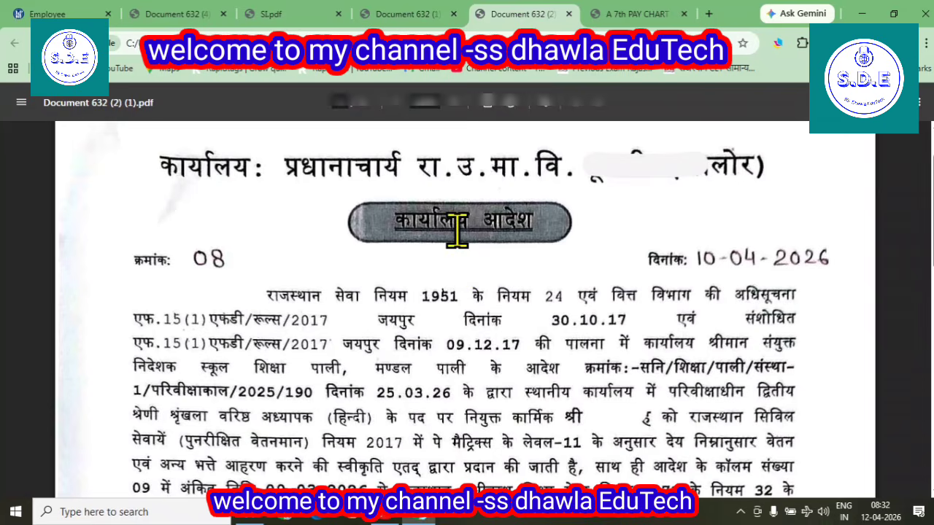
{"action": "scroll", "coordinate": [593, 187], "scroll_direction": "down", "scroll_amount": 1}
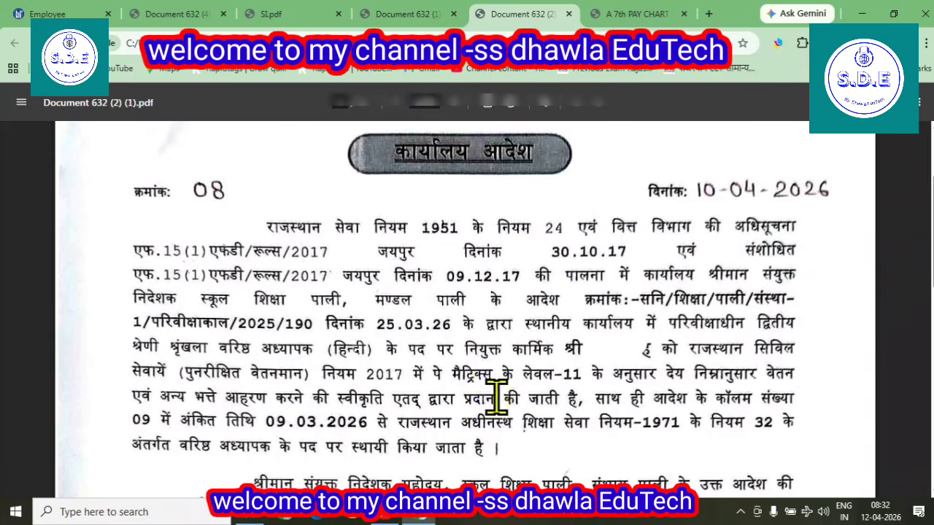
{"action": "scroll", "coordinate": [328, 394], "scroll_direction": "down", "scroll_amount": 1}
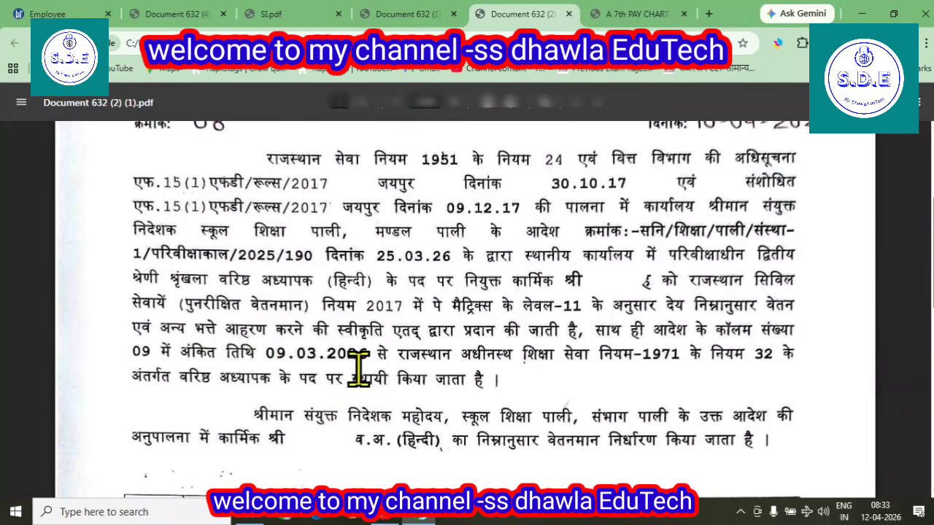
{"action": "scroll", "coordinate": [698, 375], "scroll_direction": "down", "scroll_amount": 3}
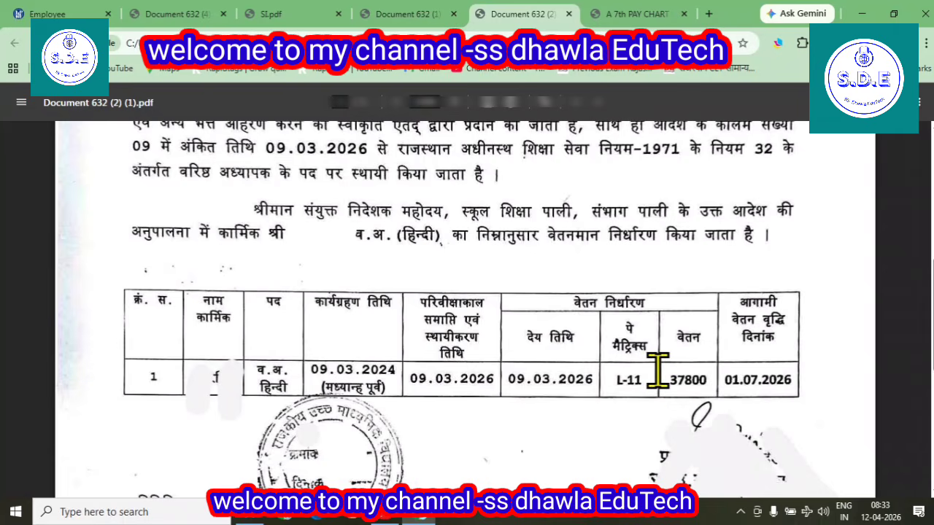
Enlarge the 7th pay chart by two zoom levels to examine the pay matrix around level L-11.
{"action": "left_click", "coordinate": [637, 16]}
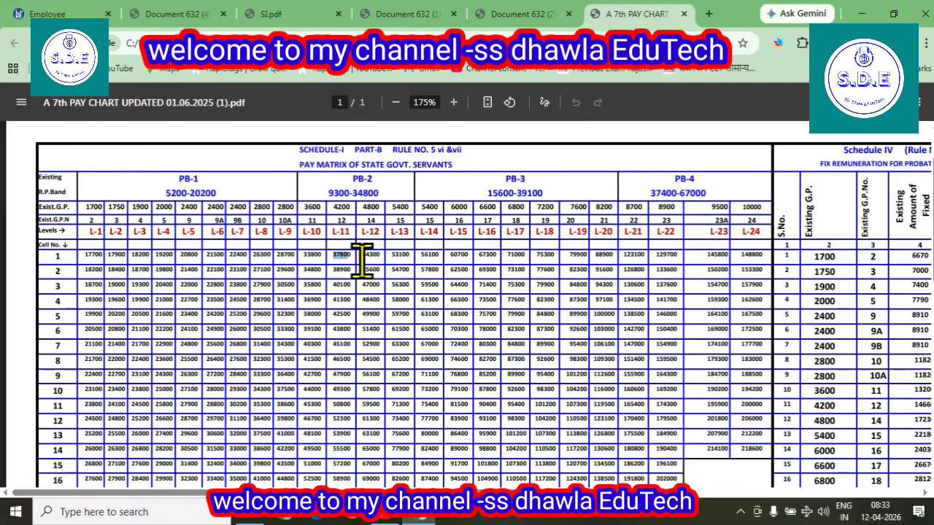
{"action": "left_click", "coordinate": [452, 102]}
{"action": "left_click", "coordinate": [453, 102]}
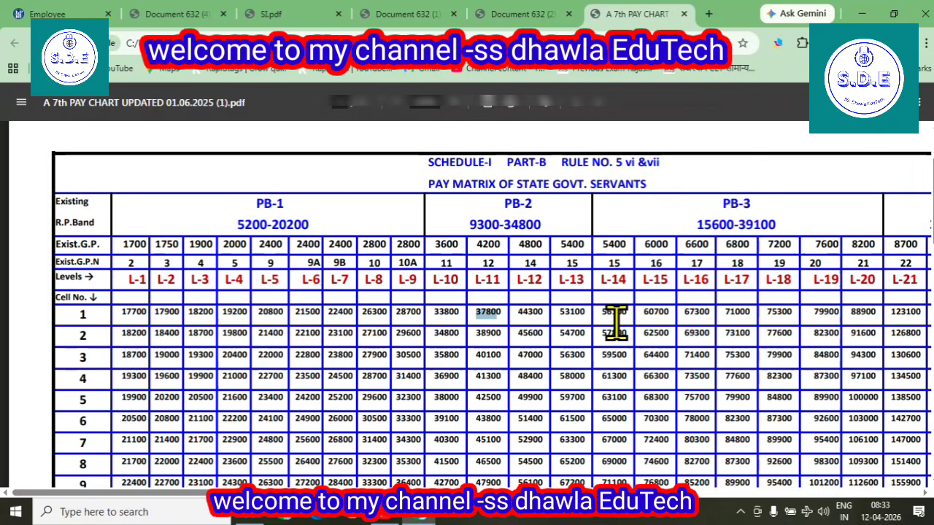
Return to the IFMS portal and open the Service details page under Employee Modification.
{"action": "left_click", "coordinate": [68, 11]}
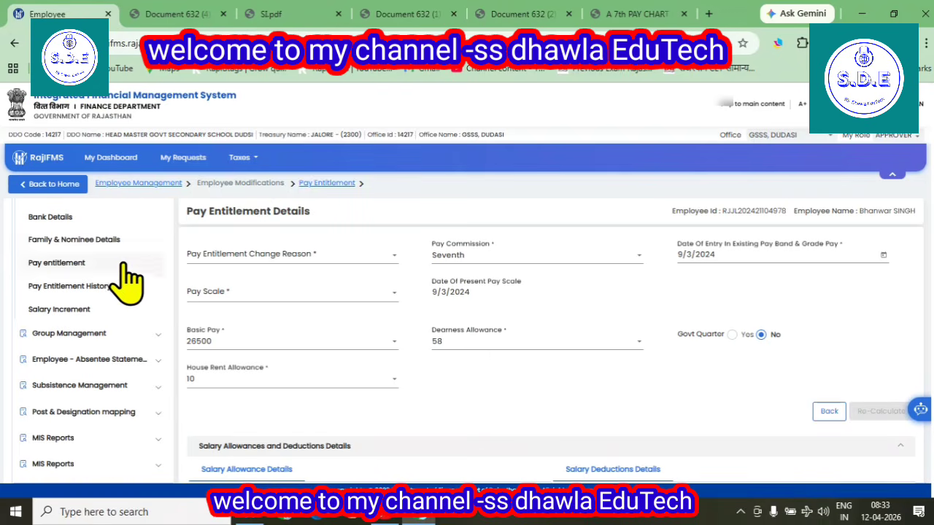
{"action": "scroll", "coordinate": [100, 350], "scroll_direction": "up", "scroll_amount": 1}
{"action": "scroll", "coordinate": [100, 329], "scroll_direction": "up", "scroll_amount": 3}
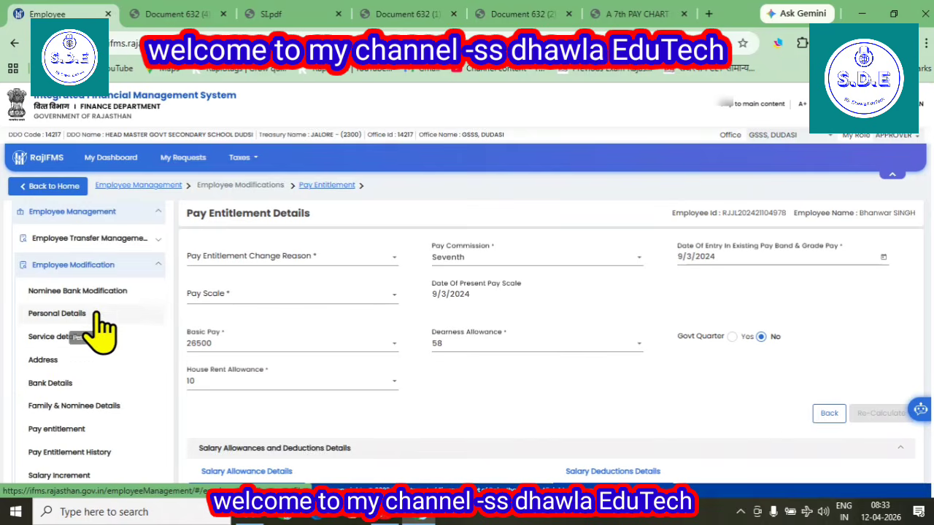
{"action": "scroll", "coordinate": [124, 336], "scroll_direction": "down", "scroll_amount": 2}
{"action": "left_click", "coordinate": [48, 274]}
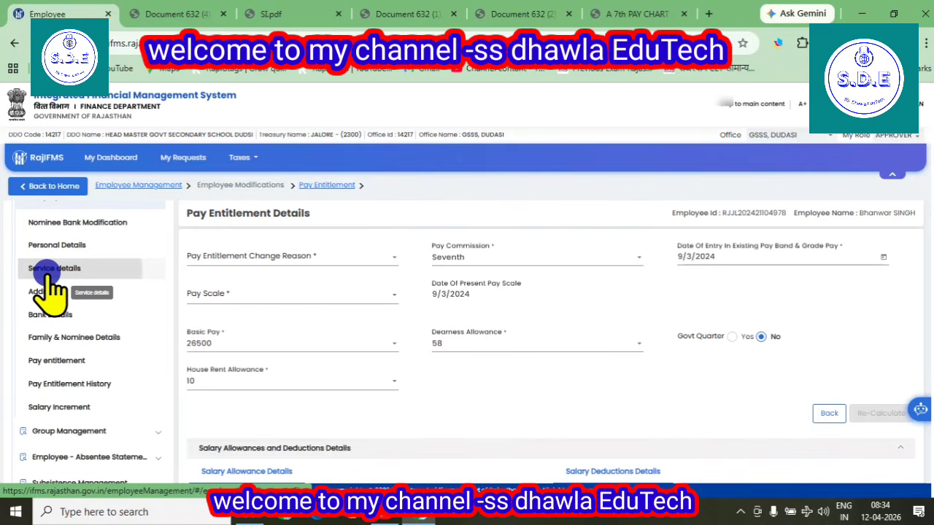
Search the employee list by the employee's name and open the matching probationer's service record for modification.
{"action": "left_click", "coordinate": [216, 241]}
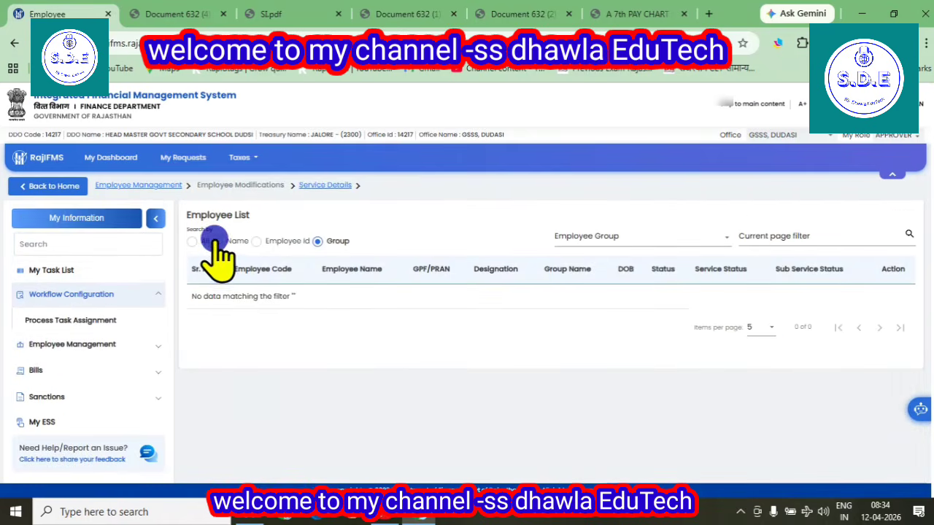
{"action": "left_click", "coordinate": [565, 235]}
{"action": "type", "text": "bhanwar"}
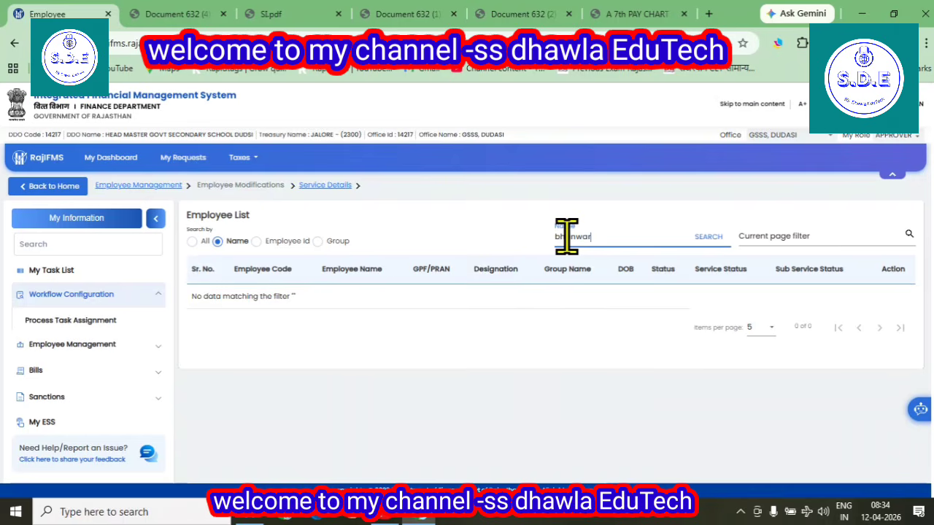
{"action": "left_click", "coordinate": [707, 237]}
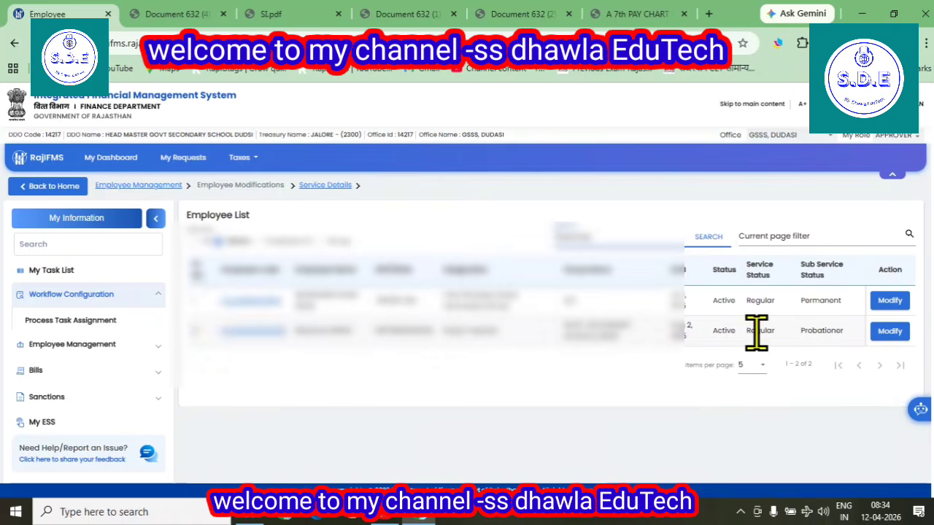
{"action": "left_click", "coordinate": [887, 332]}
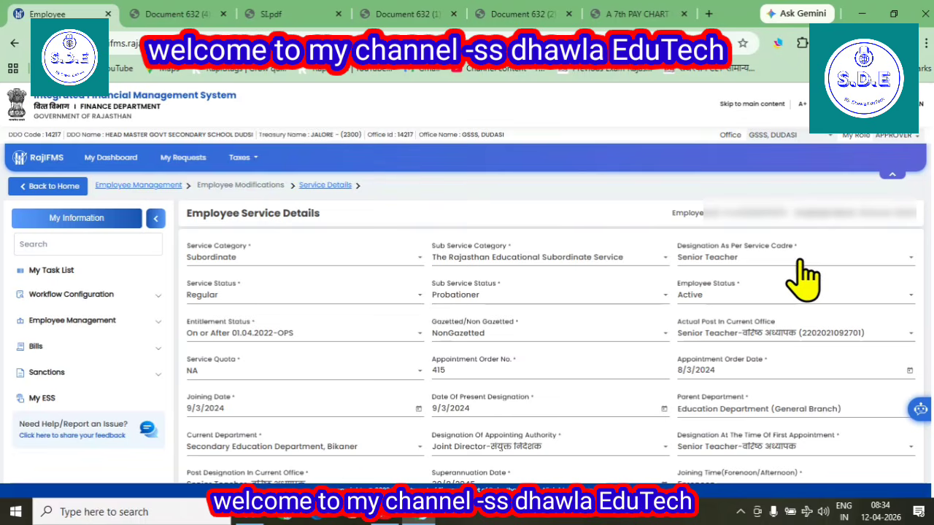
Select Regular as the service status and Permanent as the sub service status in the employee's service details.
{"action": "left_click", "coordinate": [217, 296]}
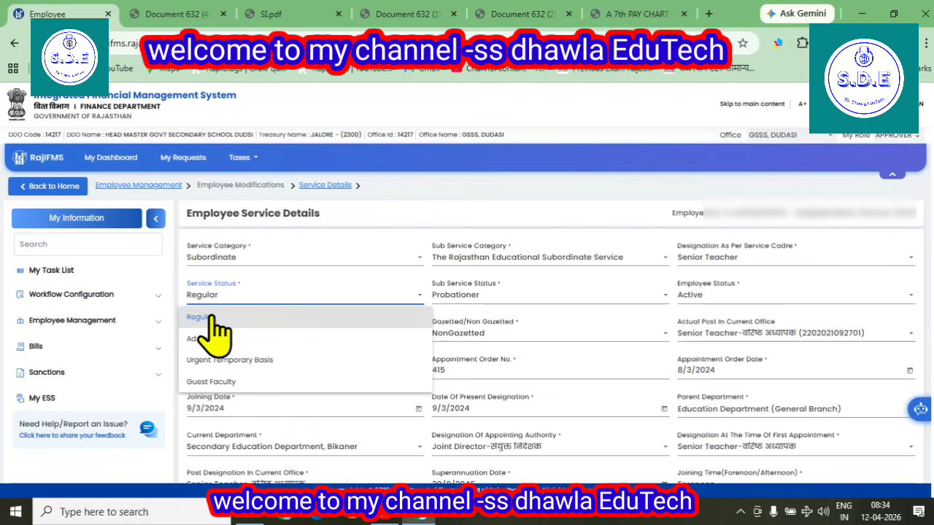
{"action": "left_click", "coordinate": [218, 329]}
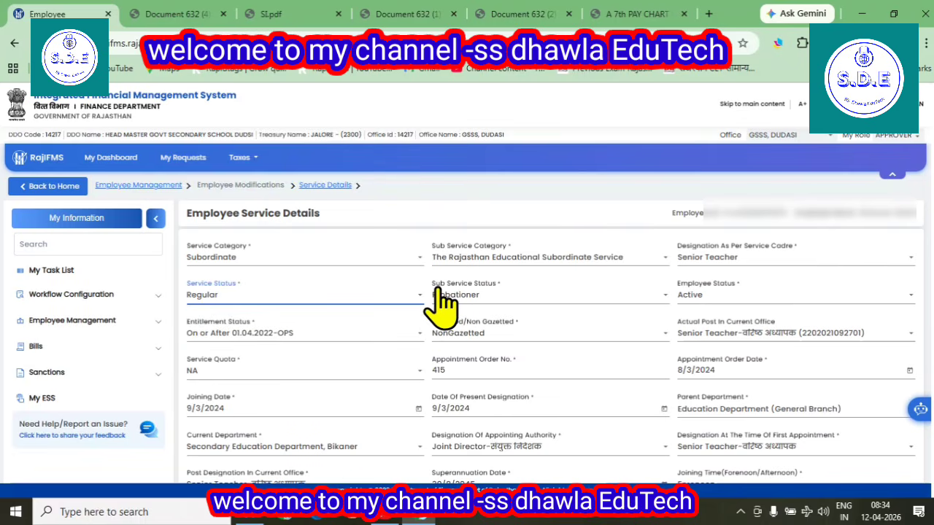
{"action": "left_click", "coordinate": [478, 295]}
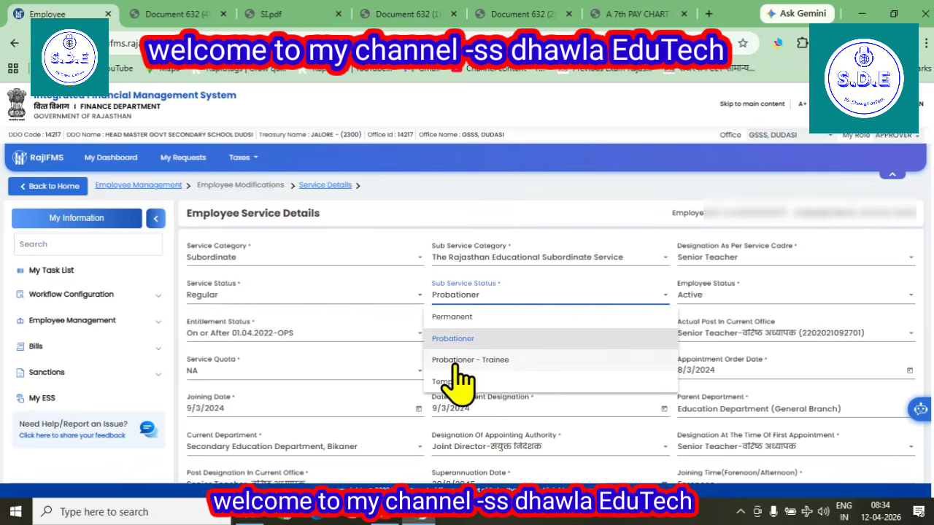
{"action": "left_click", "coordinate": [454, 316]}
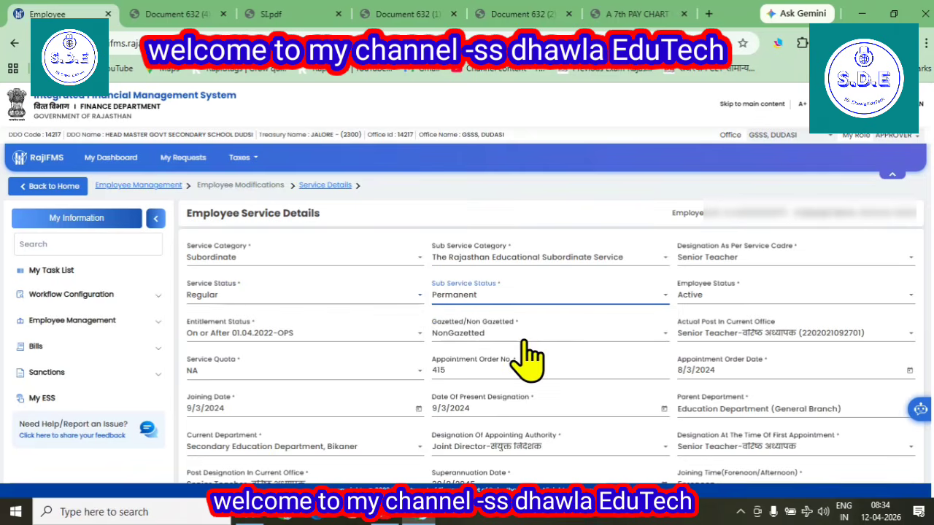
{"action": "scroll", "coordinate": [620, 313], "scroll_direction": "down", "scroll_amount": 1}
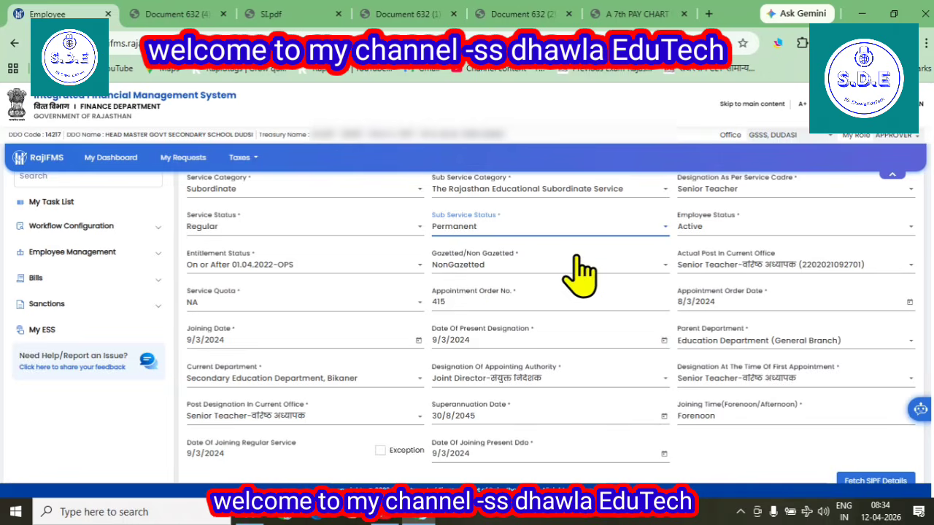
{"action": "left_click", "coordinate": [737, 266]}
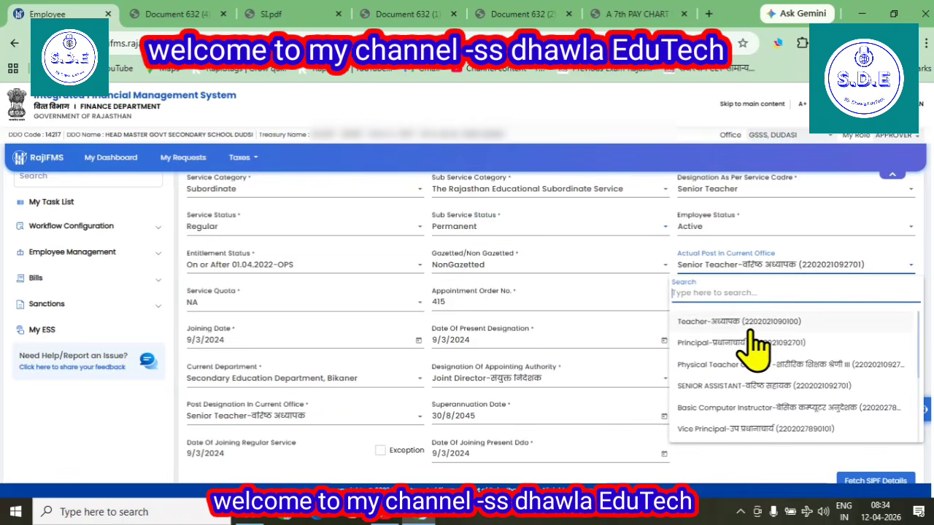
{"action": "left_click", "coordinate": [758, 397]}
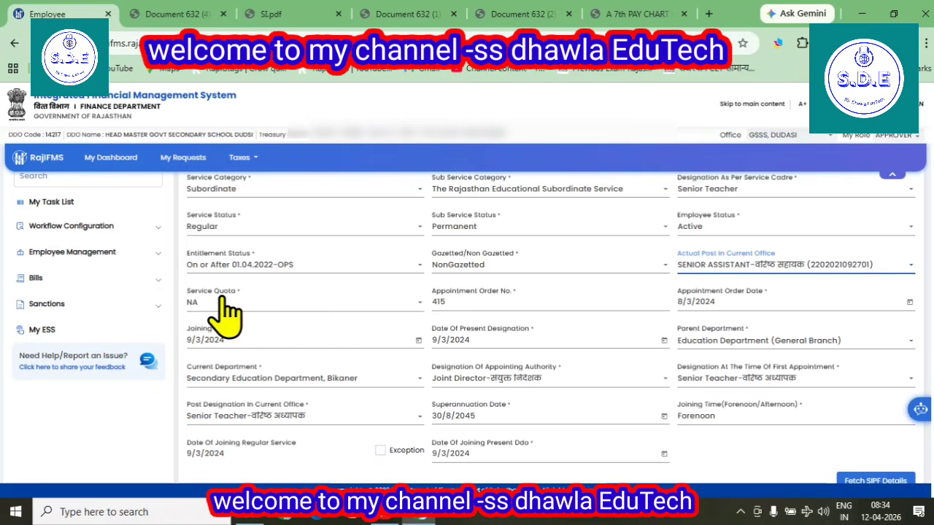
{"action": "left_click", "coordinate": [263, 306]}
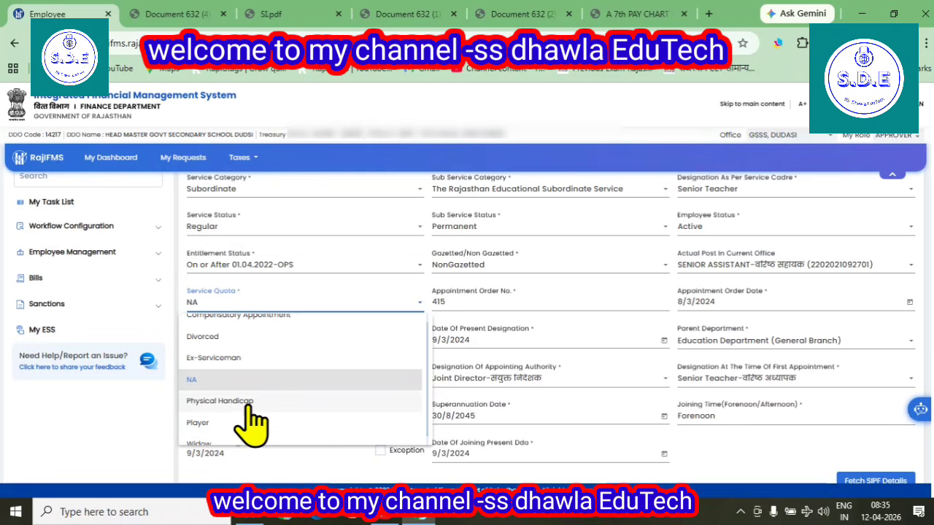
{"action": "left_click", "coordinate": [203, 378]}
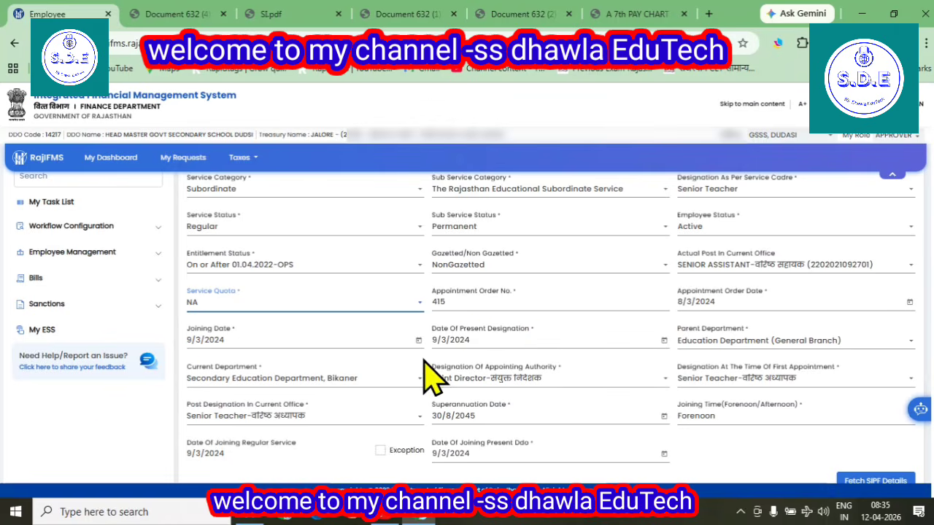
Select Education Department (General Branch) as the parent department and Forenoon as the joining time.
{"action": "left_click", "coordinate": [715, 342]}
{"action": "left_click", "coordinate": [717, 360]}
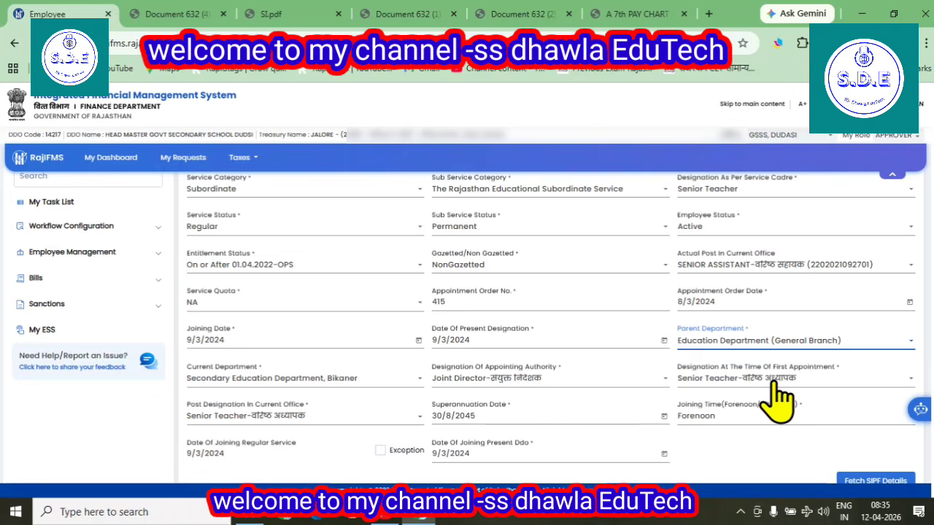
{"action": "scroll", "coordinate": [773, 387], "scroll_direction": "down", "scroll_amount": 1}
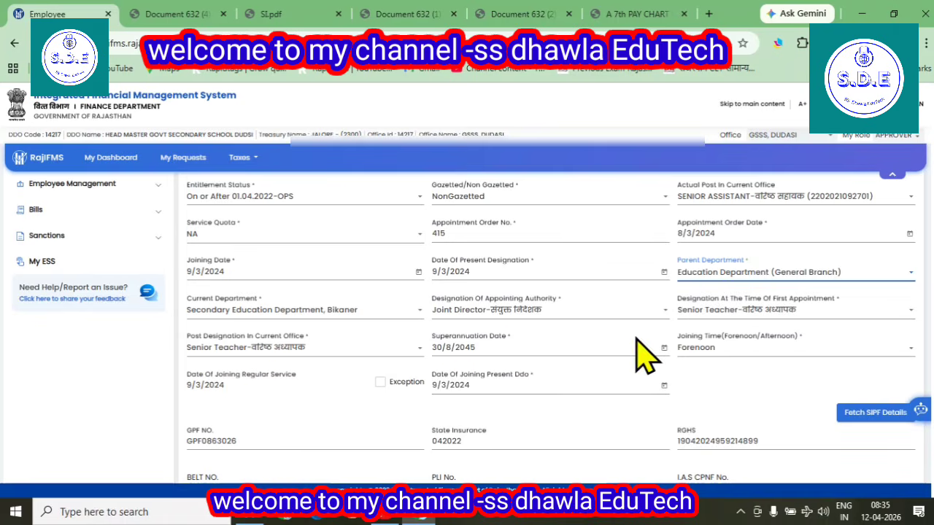
{"action": "left_click", "coordinate": [736, 348]}
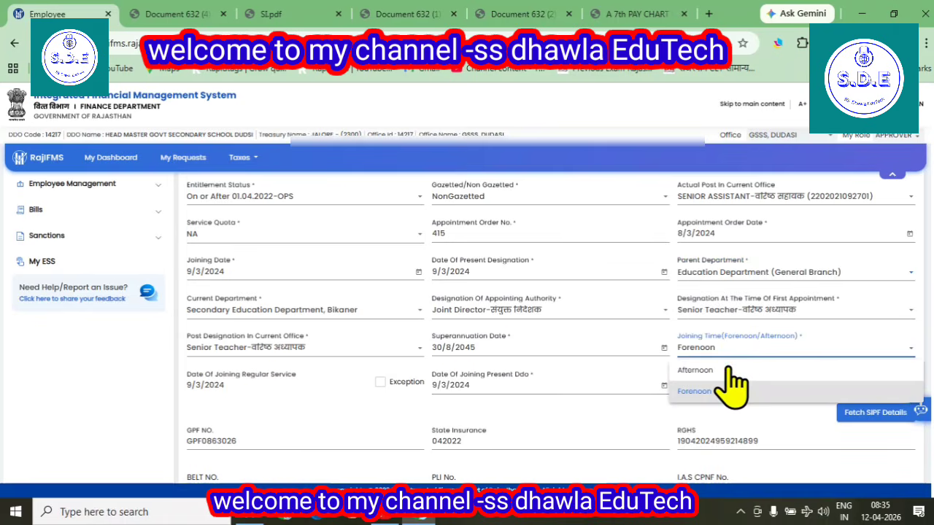
{"action": "left_click", "coordinate": [705, 391]}
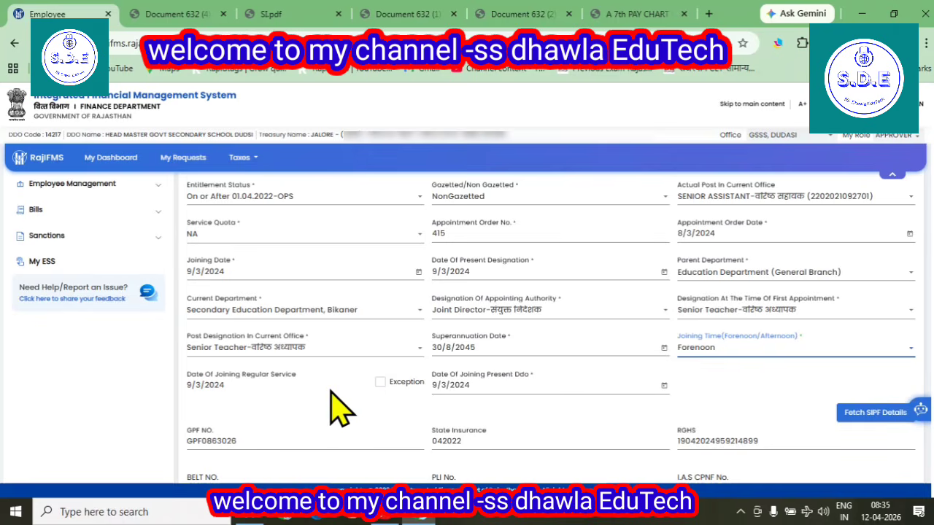
Check the confirmation date in Document 632 (2) (1).pdf and set the Date Of Joining Regular Service to 9/3/2026, enabling Exception only for the edit.
{"action": "left_click", "coordinate": [500, 12]}
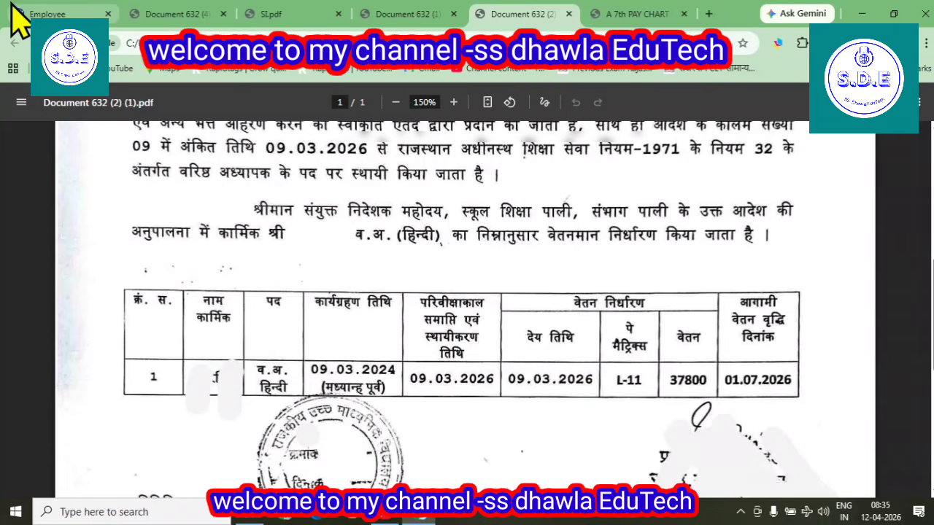
{"action": "left_click", "coordinate": [36, 12]}
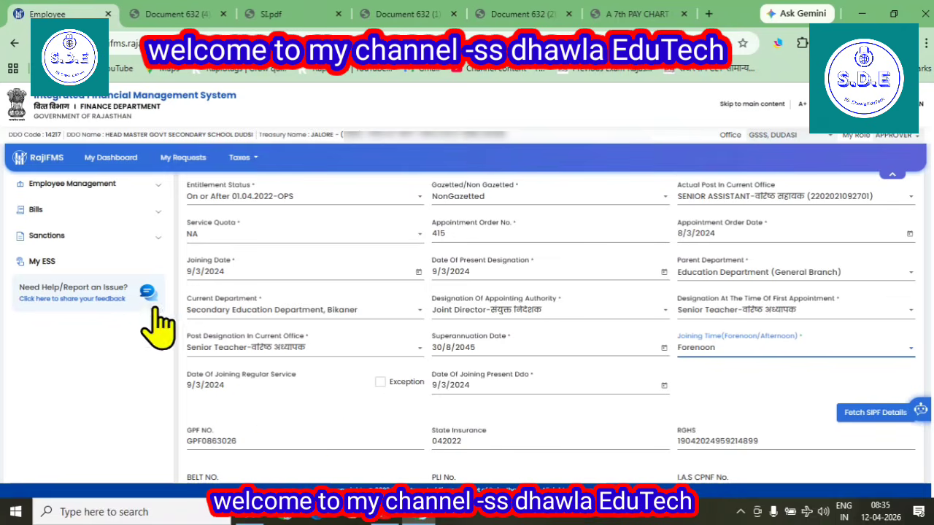
{"action": "left_click", "coordinate": [380, 381]}
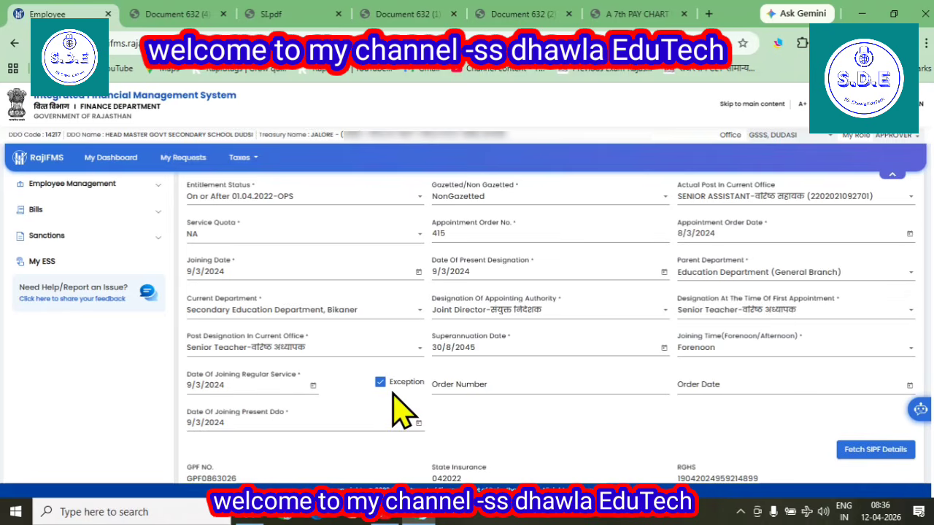
{"action": "left_click", "coordinate": [313, 385]}
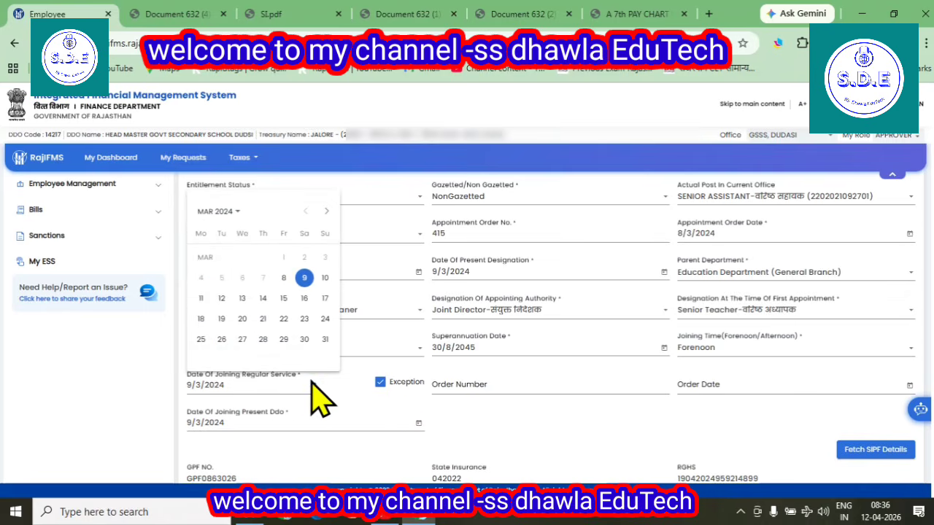
{"action": "left_click", "coordinate": [215, 211]}
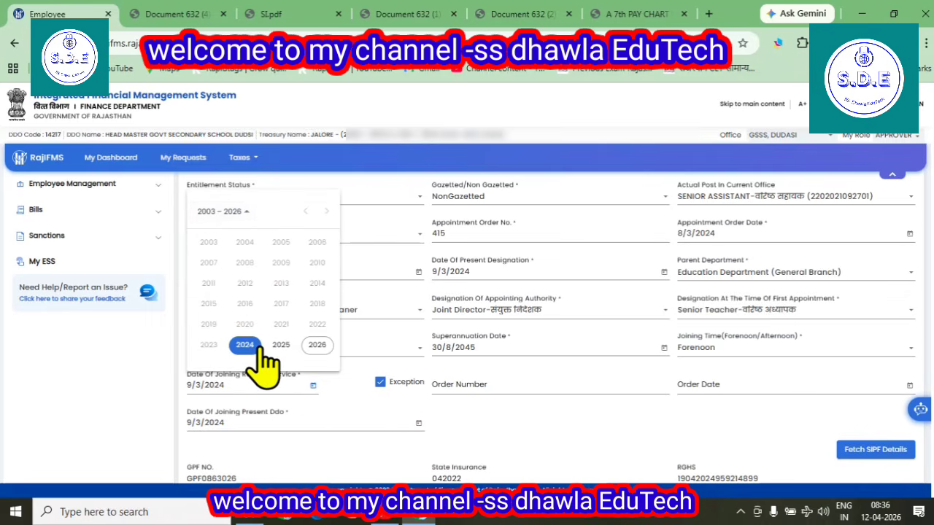
{"action": "left_click", "coordinate": [317, 345]}
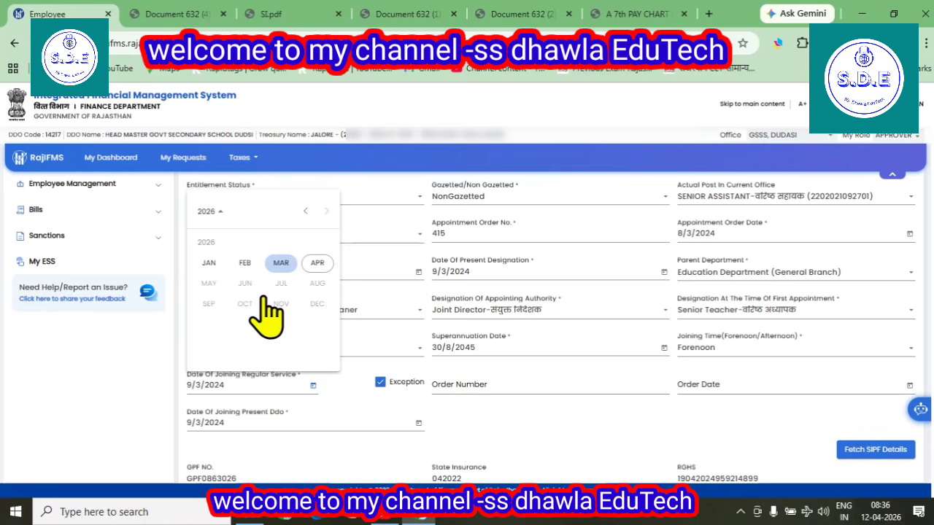
{"action": "left_click", "coordinate": [283, 264]}
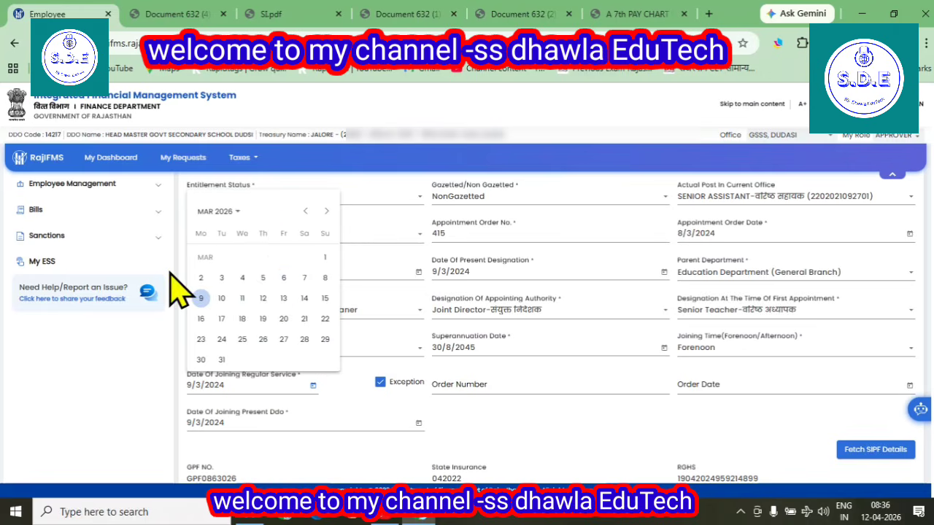
{"action": "left_click", "coordinate": [200, 298]}
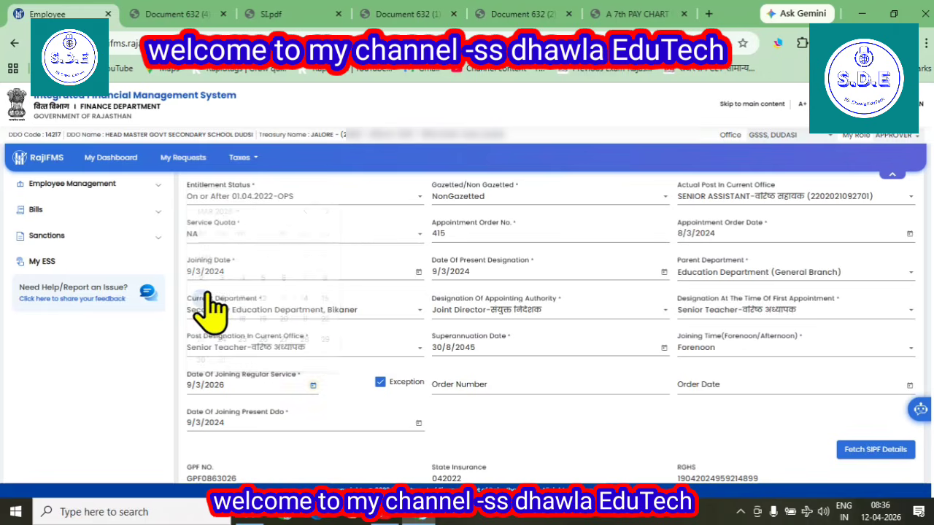
{"action": "left_click", "coordinate": [380, 381]}
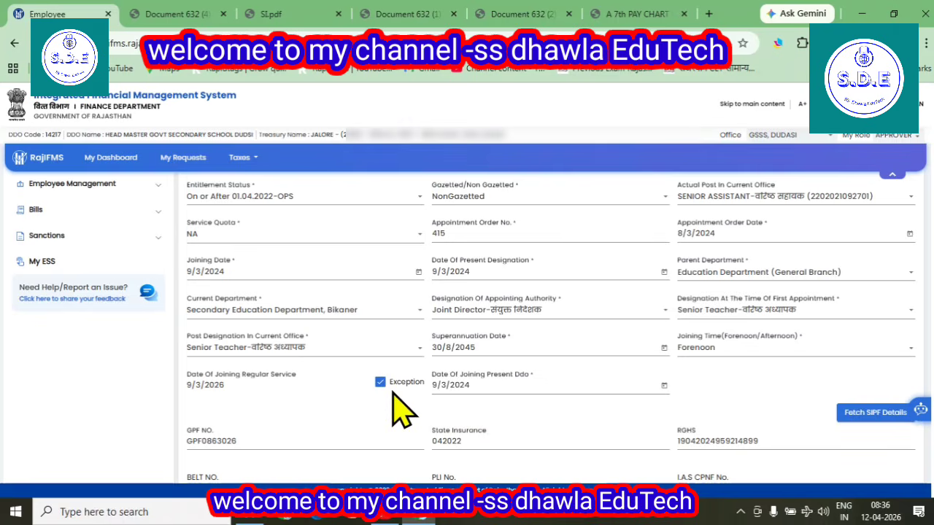
Set the supporting document's type to Office Order and enter "order" as its description.
{"action": "scroll", "coordinate": [408, 401], "scroll_direction": "down", "scroll_amount": 1}
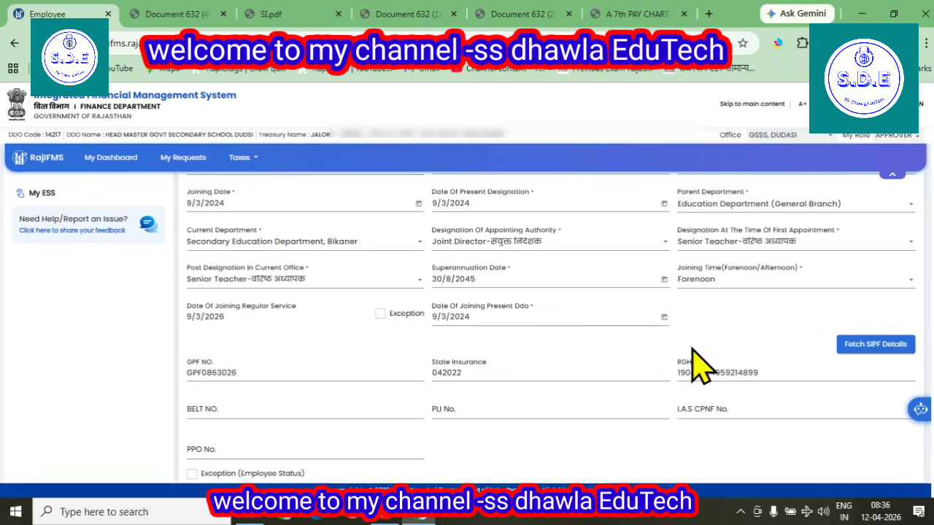
{"action": "scroll", "coordinate": [761, 382], "scroll_direction": "down", "scroll_amount": 1}
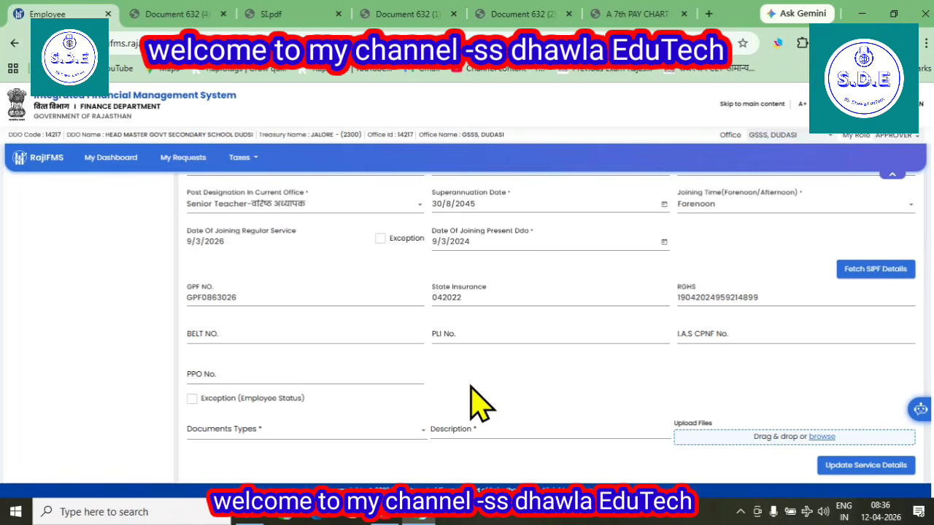
{"action": "left_click", "coordinate": [255, 430]}
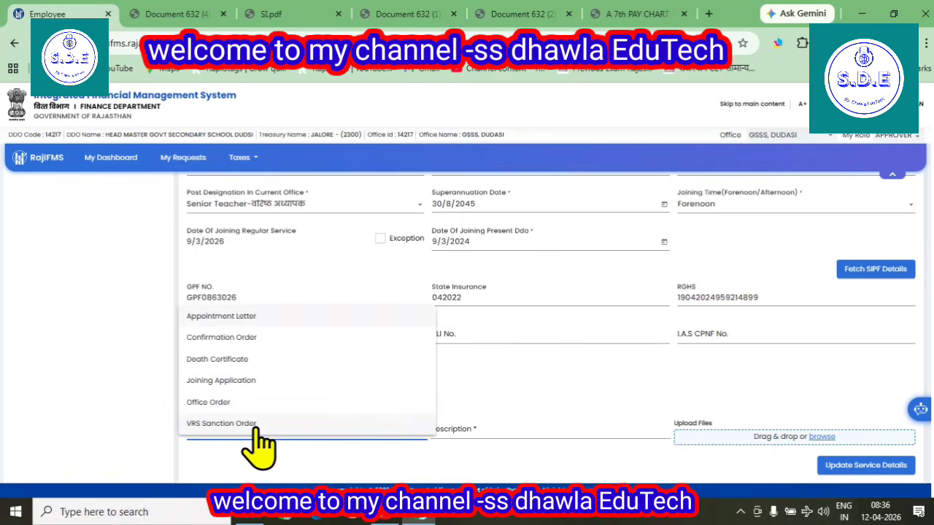
{"action": "left_click", "coordinate": [239, 403]}
{"action": "left_click", "coordinate": [469, 432]}
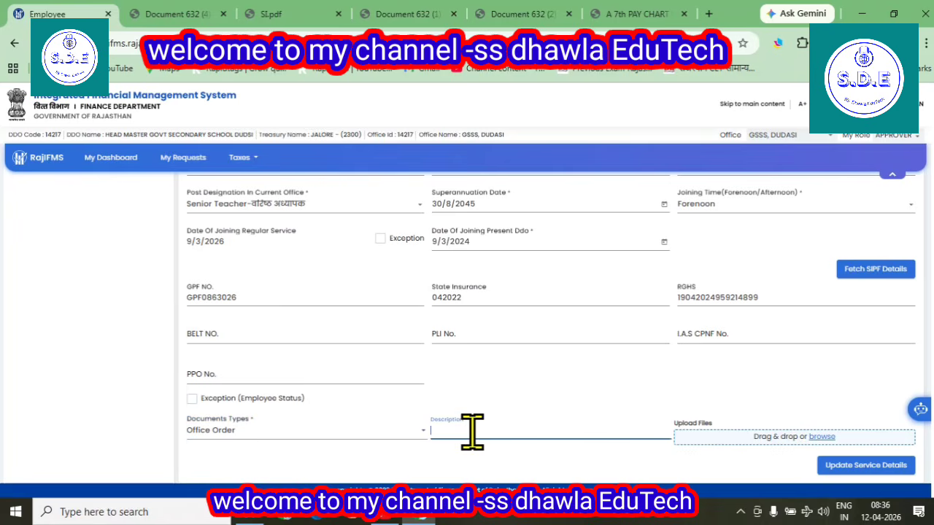
{"action": "type", "text": "order"}
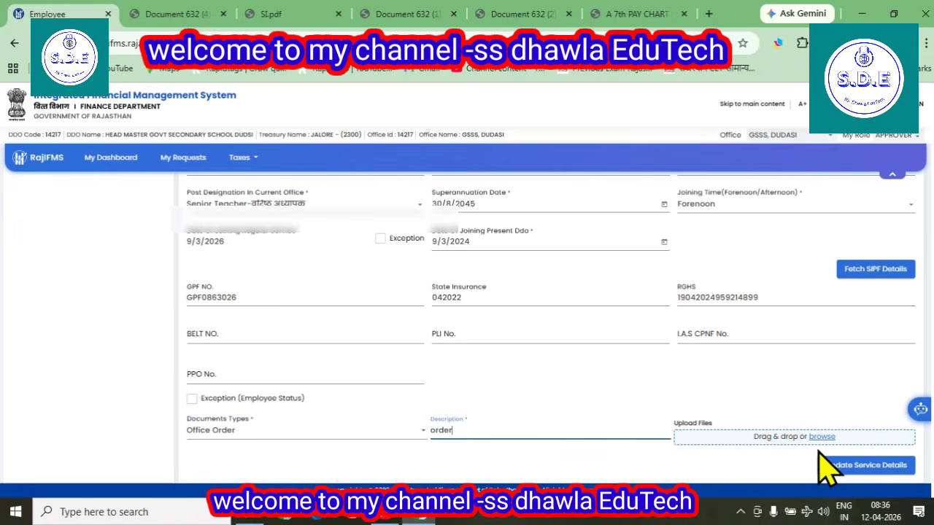
Upload the file Document 632 (4) from the Downloads folder as the supporting office order.
{"action": "left_click", "coordinate": [779, 436]}
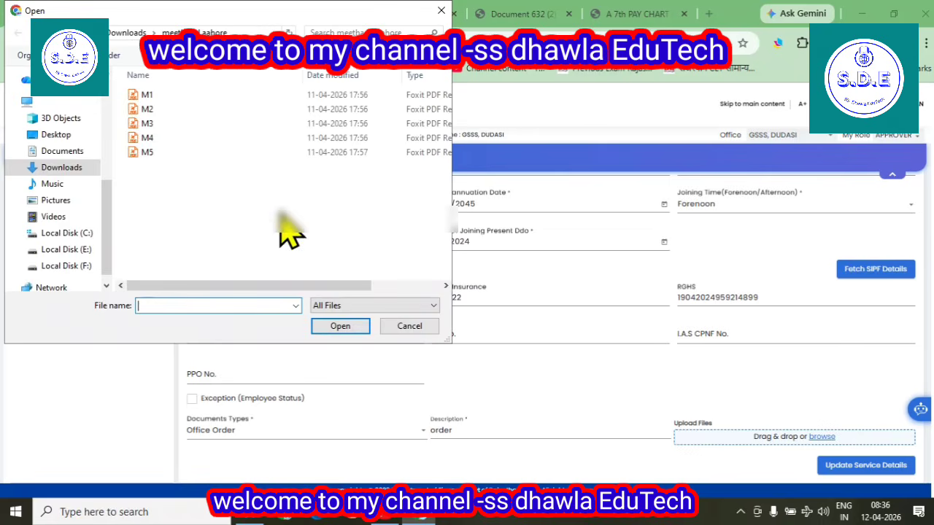
{"action": "left_click", "coordinate": [63, 168]}
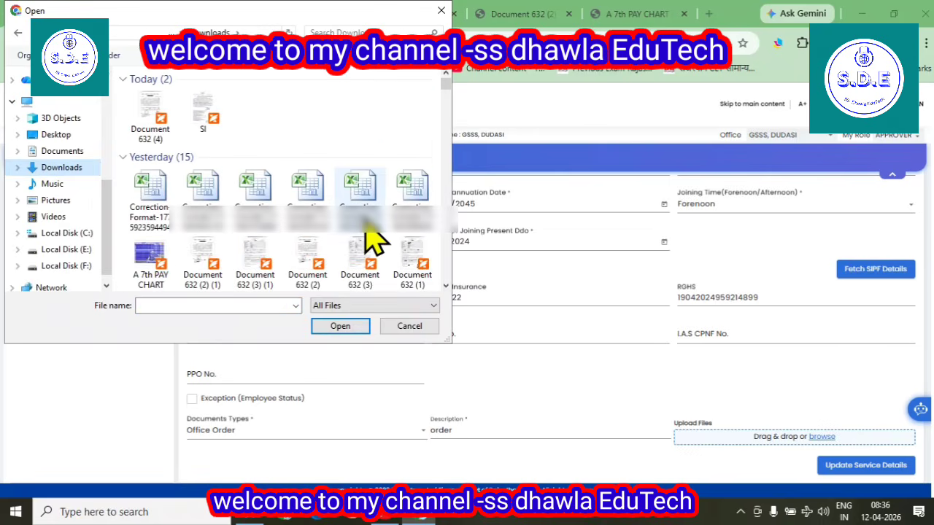
{"action": "left_click", "coordinate": [155, 130]}
{"action": "left_click", "coordinate": [346, 329]}
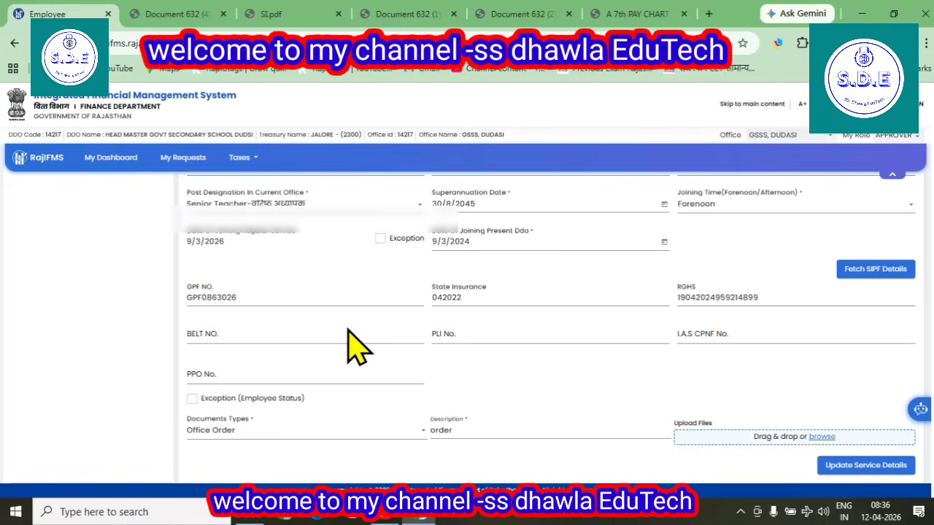
{"action": "scroll", "coordinate": [853, 481], "scroll_direction": "down", "scroll_amount": 1}
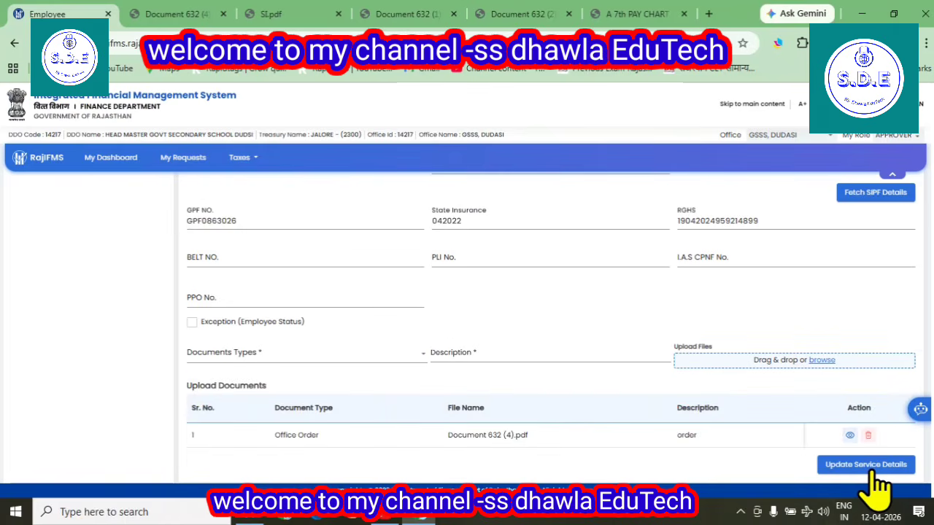
Submit the updated service details with the attached office order and confirm the request.
{"action": "left_click", "coordinate": [865, 467]}
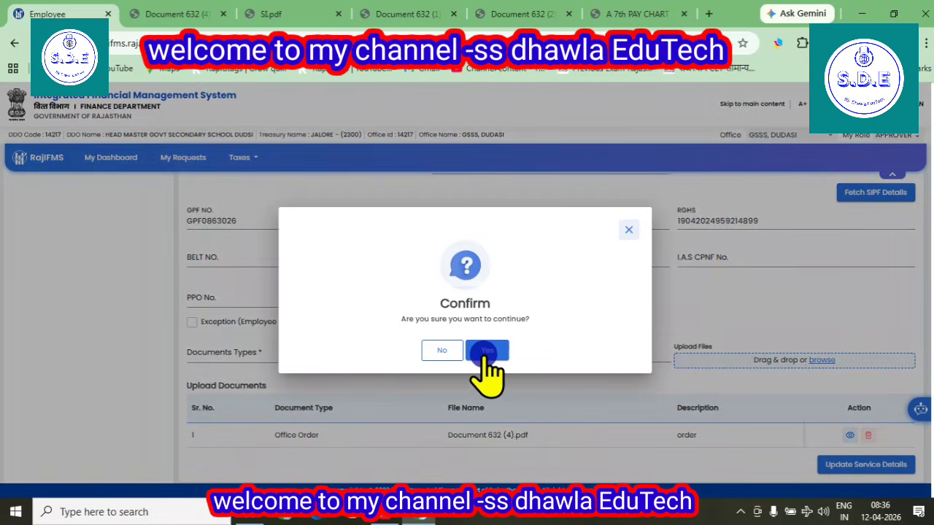
{"action": "left_click", "coordinate": [485, 352]}
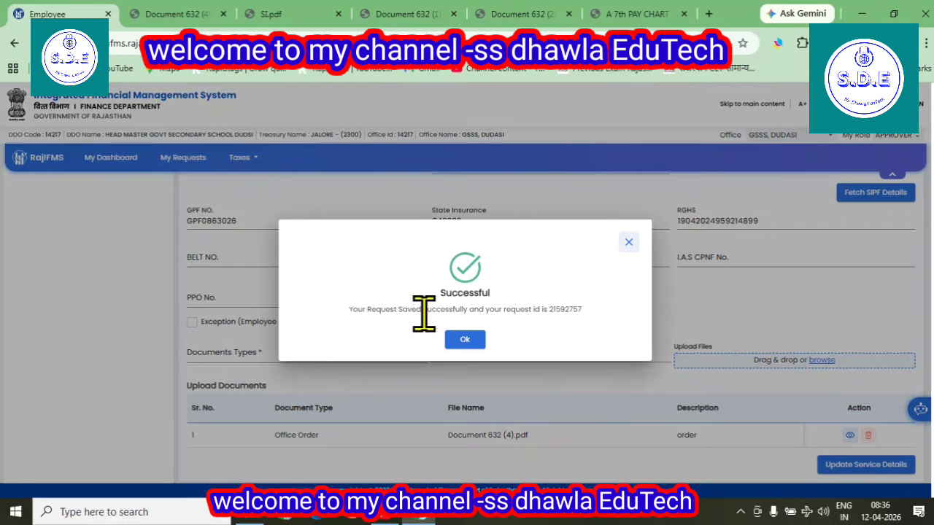
{"action": "left_click", "coordinate": [474, 340]}
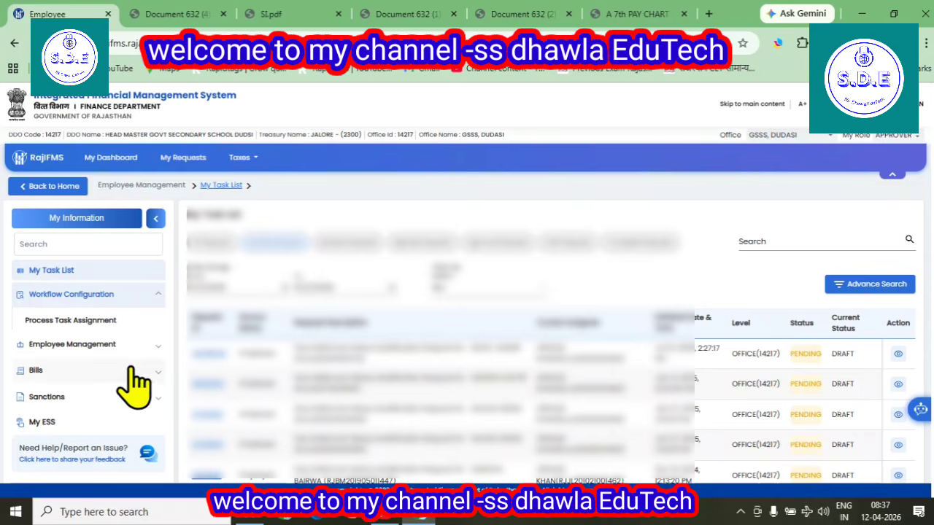
Search for the employee by name under Pay entitlement in Employee Modification and open the probationer's record for modification.
{"action": "left_click", "coordinate": [62, 344]}
{"action": "scroll", "coordinate": [96, 334], "scroll_direction": "down", "scroll_amount": 2}
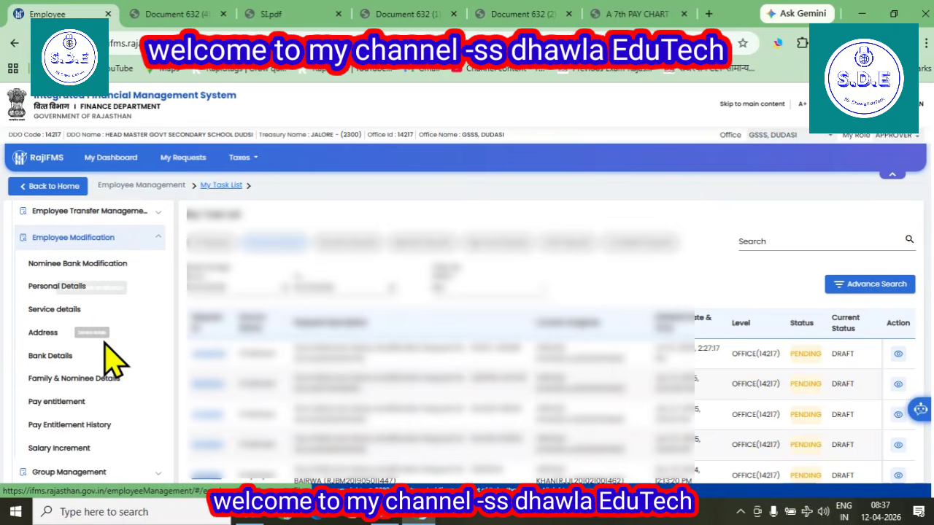
{"action": "left_click", "coordinate": [45, 406]}
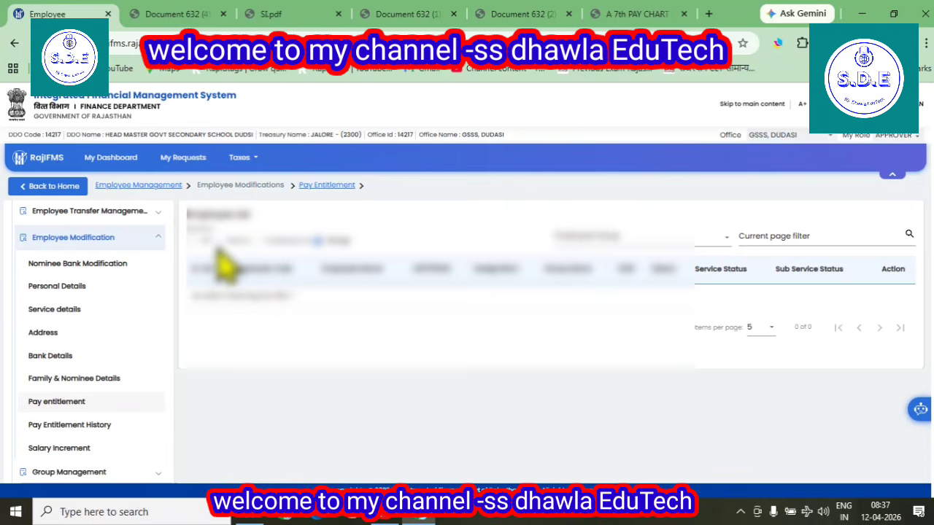
{"action": "left_click", "coordinate": [584, 236]}
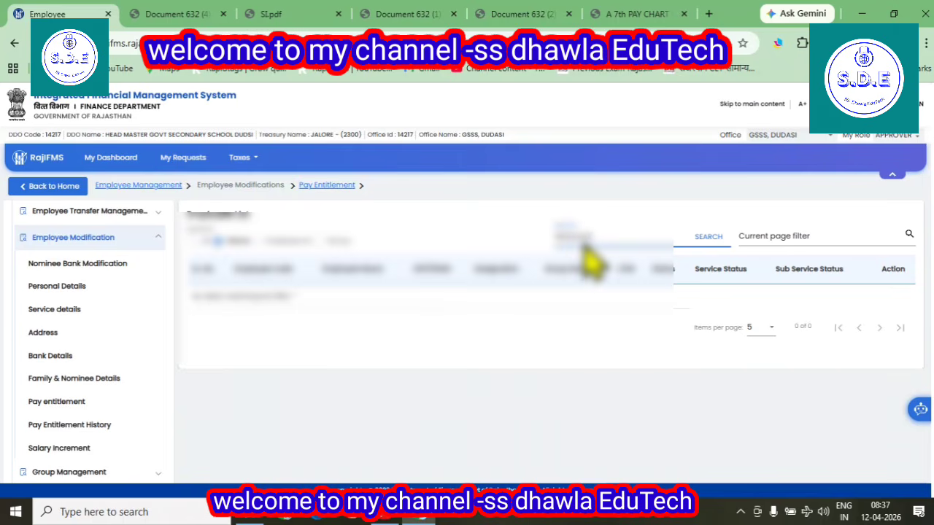
{"action": "left_click", "coordinate": [706, 236]}
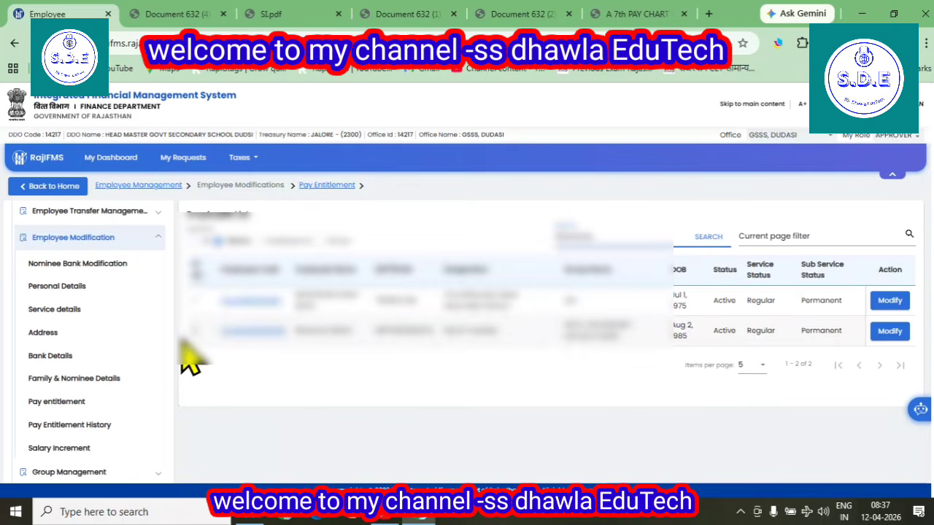
{"action": "left_click", "coordinate": [889, 330]}
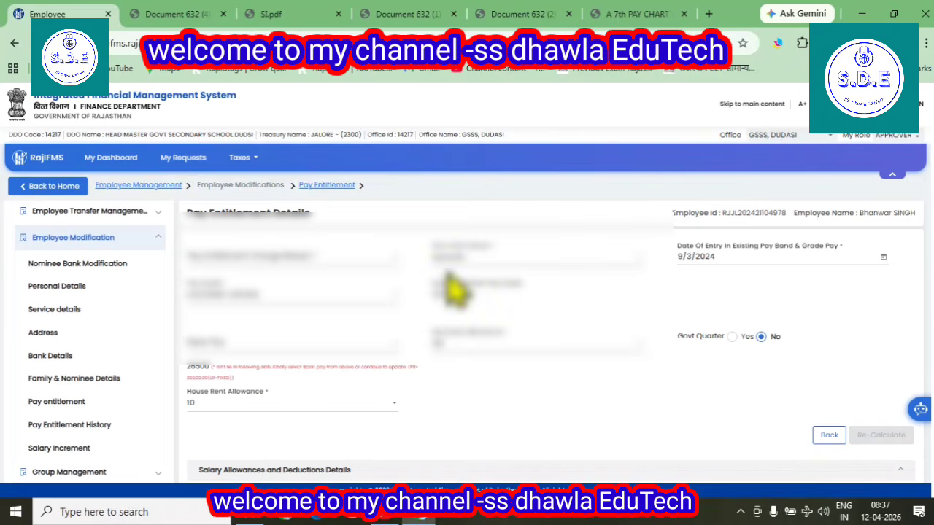
Set the Pay Entitlement Change Reason to Other - Changes Reason and the Date Of Entry In Existing Pay Band & Grade Pay to 9/3/2026.
{"action": "left_click", "coordinate": [221, 258]}
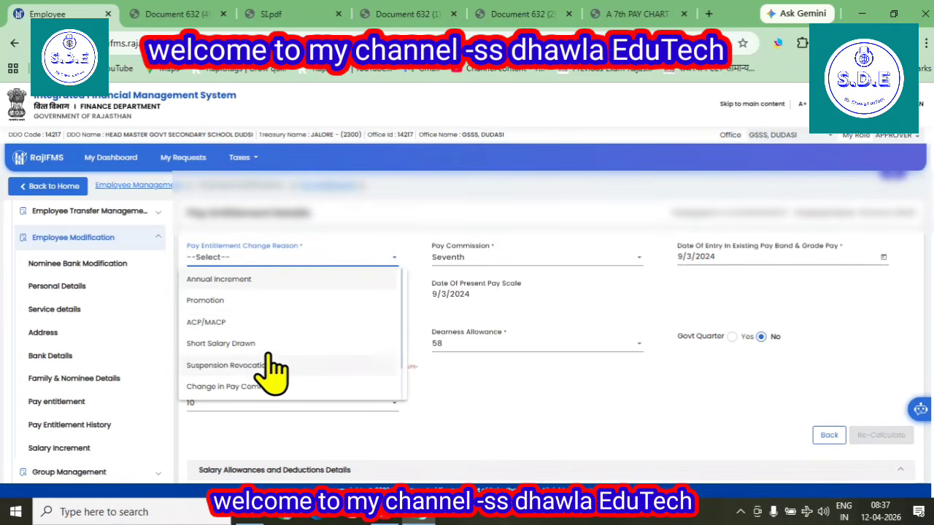
{"action": "scroll", "coordinate": [267, 389], "scroll_direction": "down", "scroll_amount": 1}
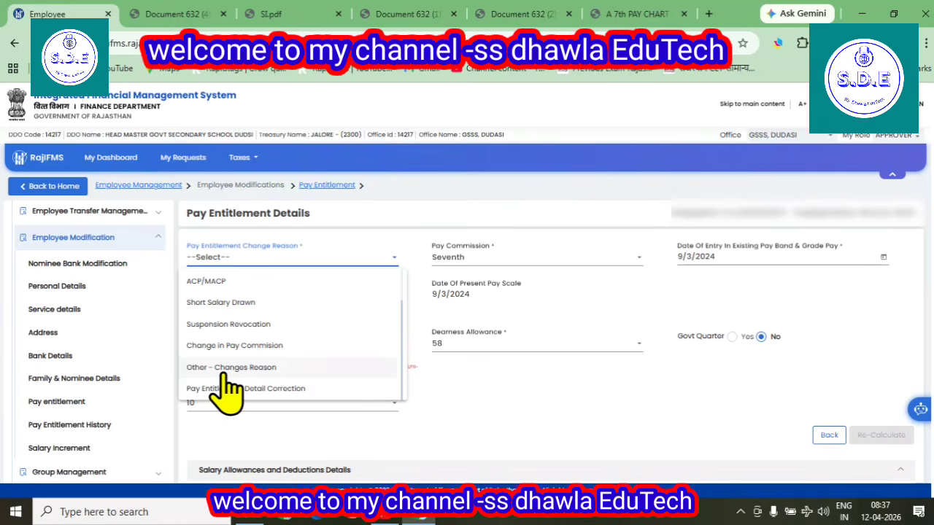
{"action": "left_click", "coordinate": [228, 368]}
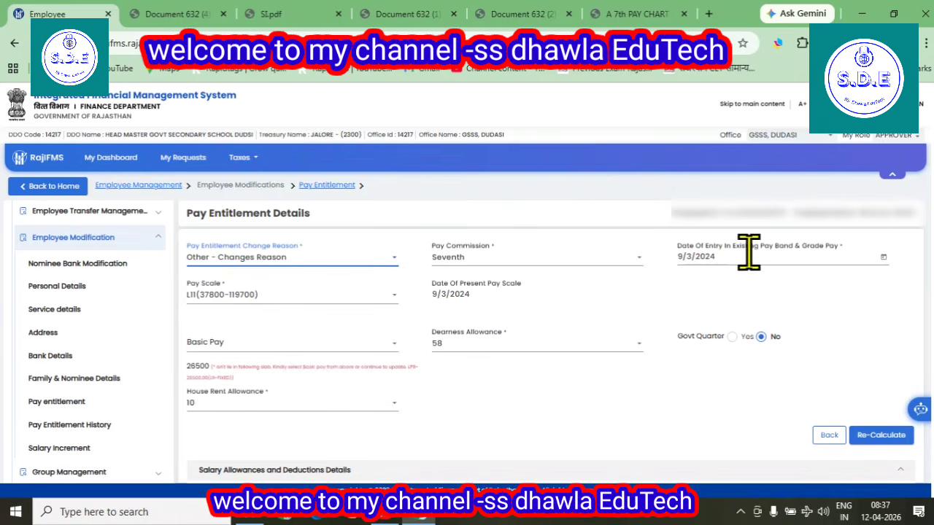
{"action": "left_click", "coordinate": [882, 257]}
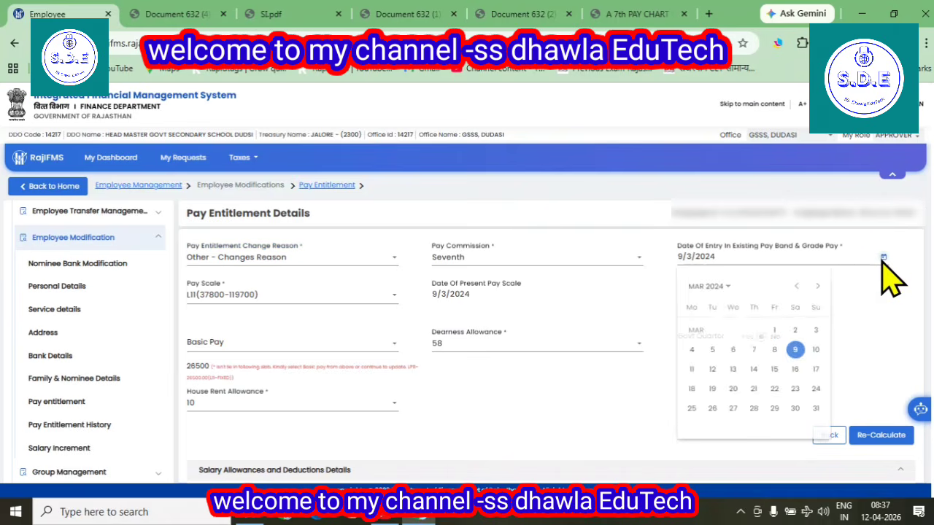
{"action": "left_click", "coordinate": [698, 289]}
{"action": "left_click", "coordinate": [806, 423]}
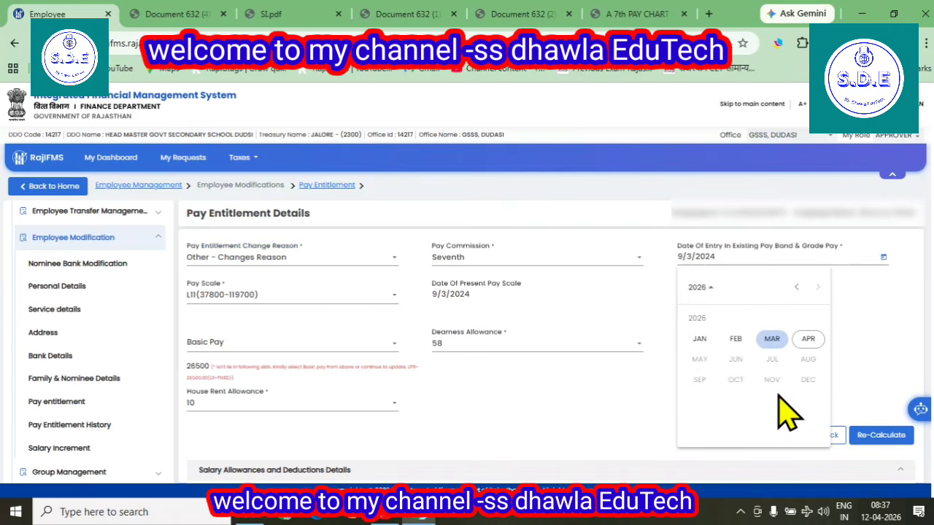
{"action": "left_click", "coordinate": [772, 339]}
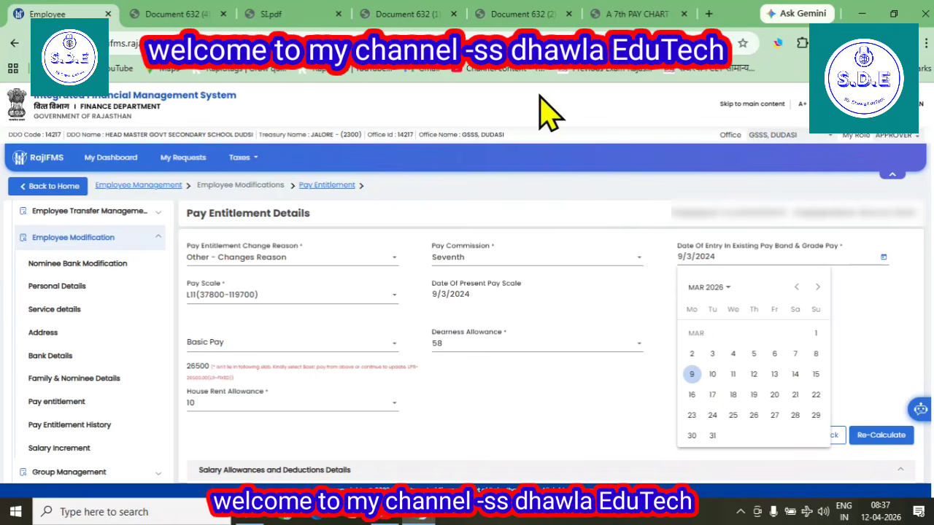
{"action": "left_click", "coordinate": [692, 373]}
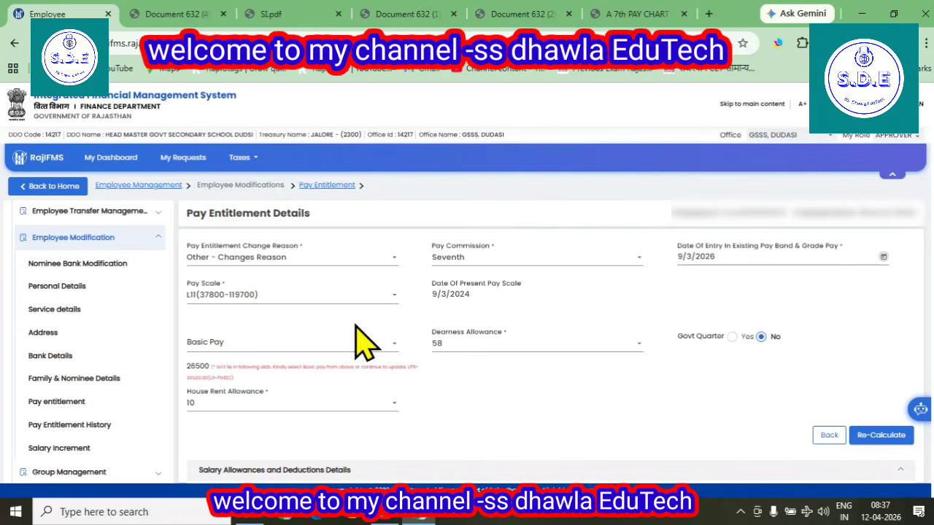
{"action": "left_click", "coordinate": [221, 296]}
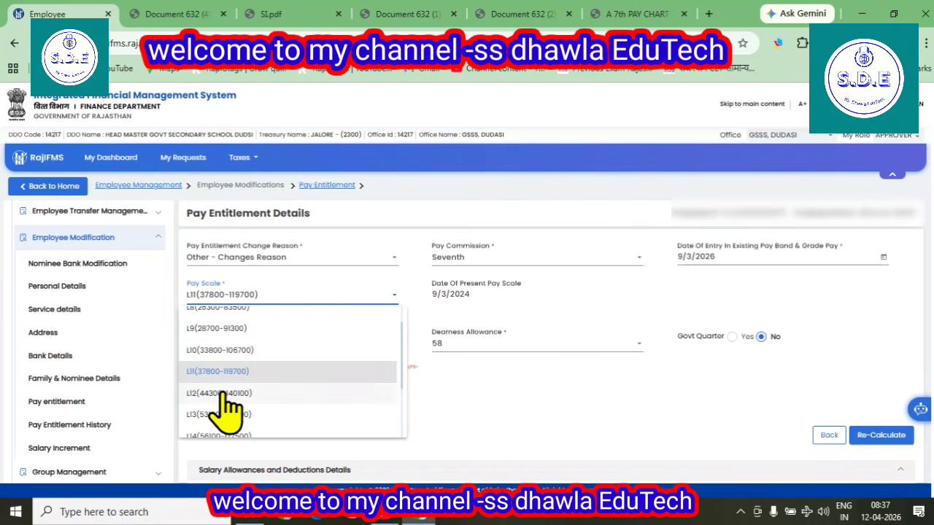
{"action": "left_click", "coordinate": [199, 370]}
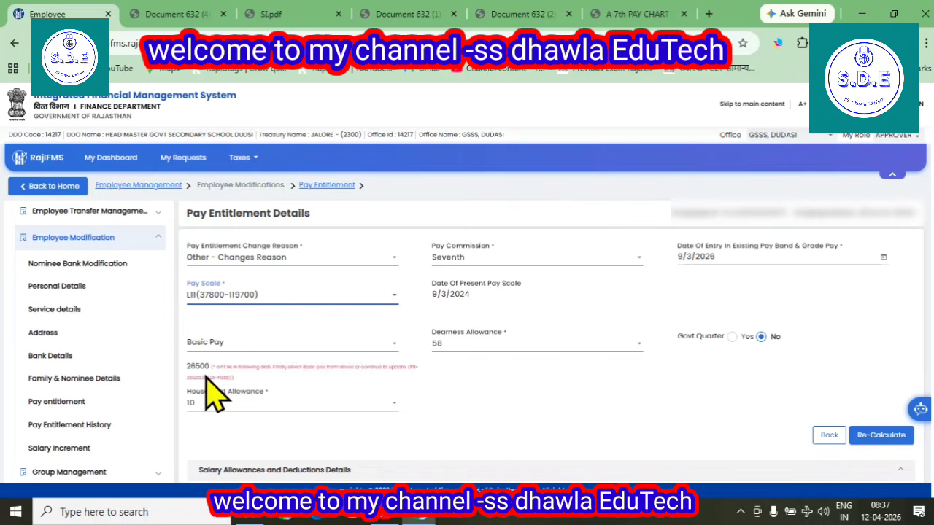
{"action": "left_click", "coordinate": [640, 15]}
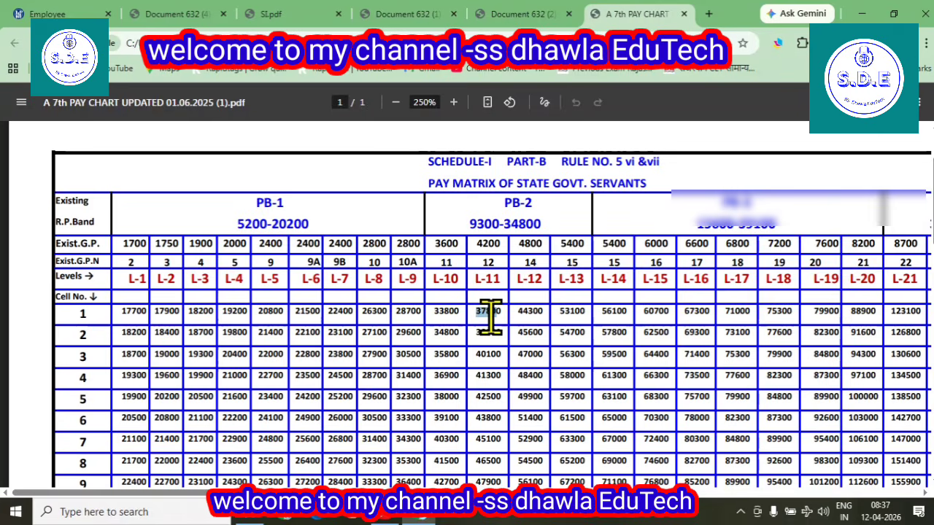
{"action": "left_click", "coordinate": [48, 13]}
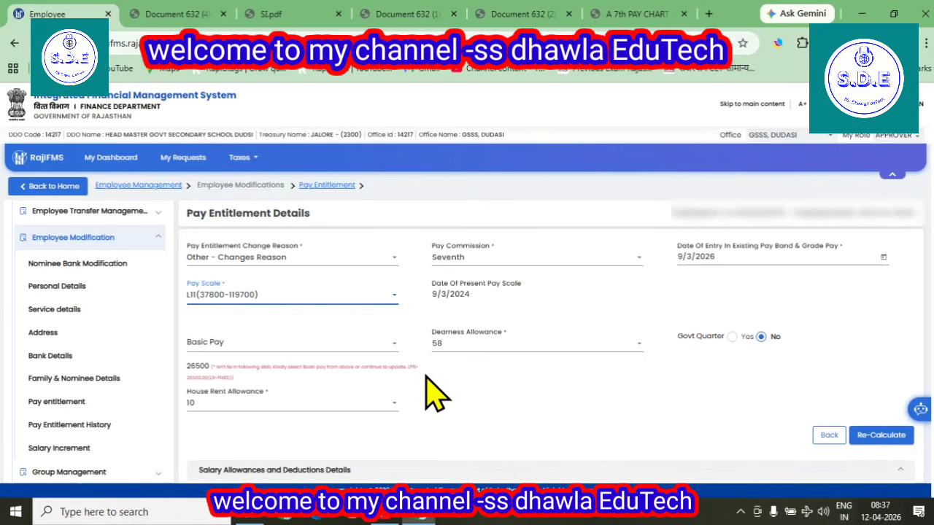
{"action": "left_click", "coordinate": [217, 347]}
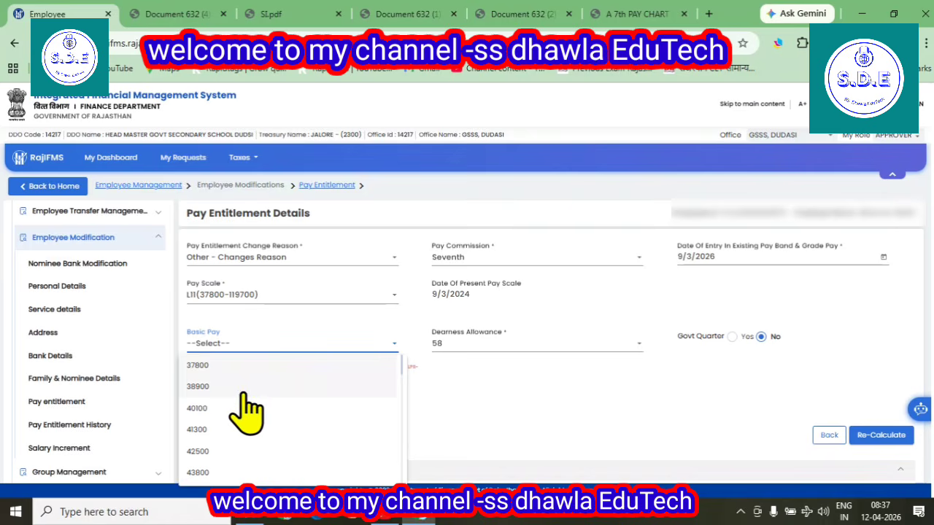
{"action": "left_click", "coordinate": [194, 366]}
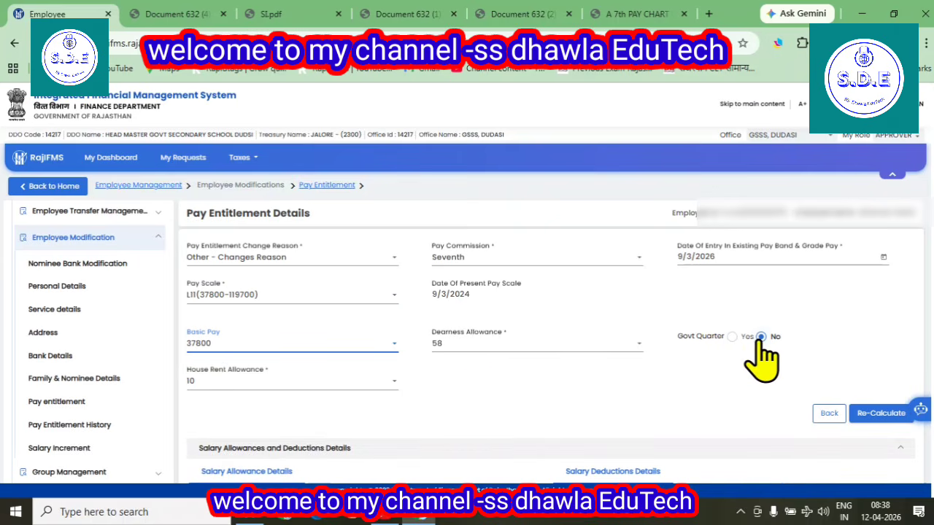
Keep House Rent Allowance at 10 and recalculate the salary allowances and deductions.
{"action": "left_click", "coordinate": [204, 382]}
{"action": "left_click", "coordinate": [212, 380]}
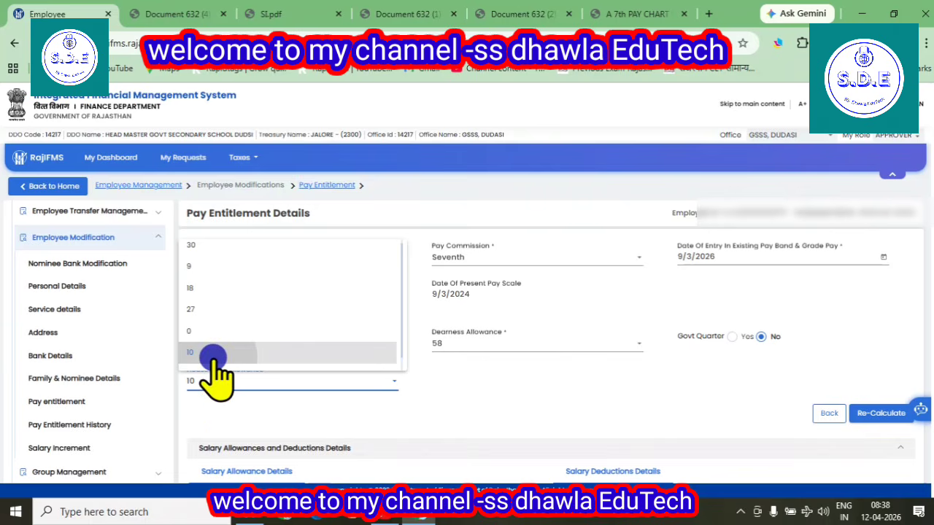
{"action": "left_click", "coordinate": [216, 382]}
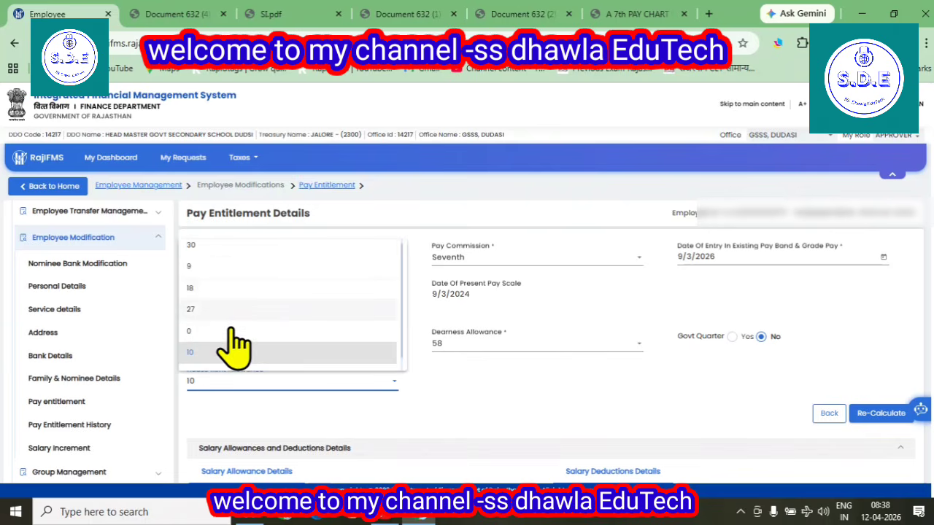
{"action": "left_click", "coordinate": [223, 381]}
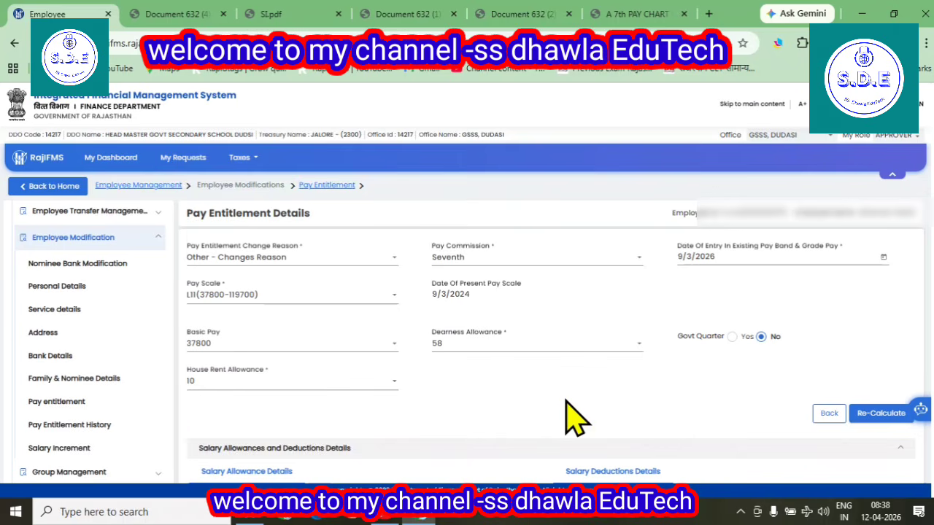
{"action": "scroll", "coordinate": [656, 390], "scroll_direction": "down", "scroll_amount": 1}
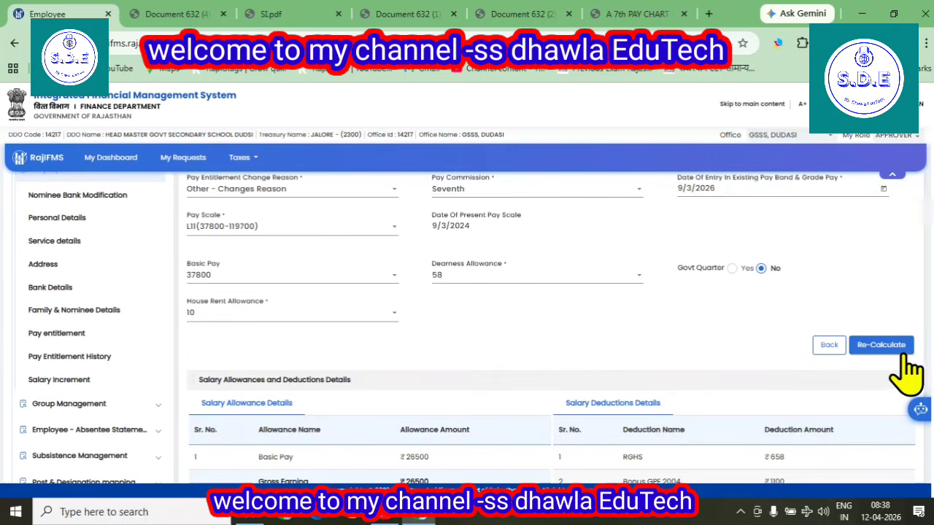
{"action": "scroll", "coordinate": [576, 416], "scroll_direction": "down", "scroll_amount": 1}
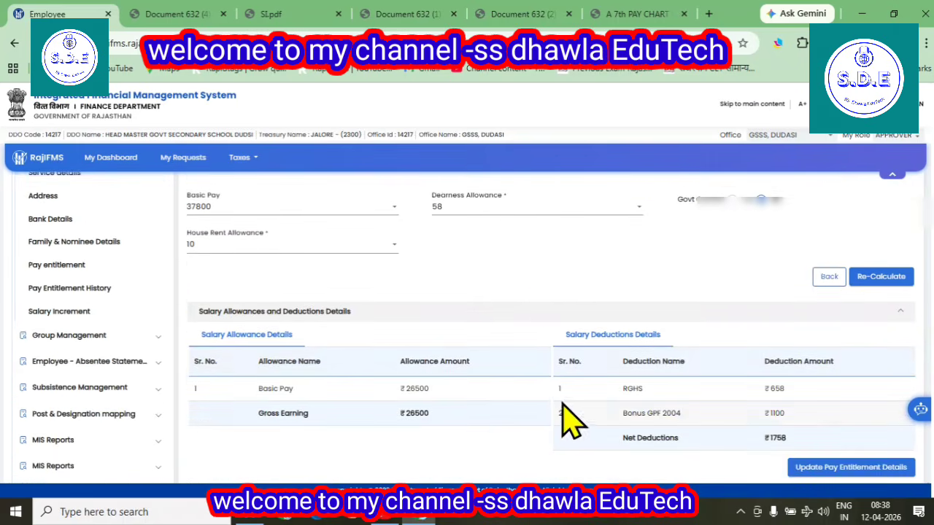
{"action": "left_click", "coordinate": [880, 283]}
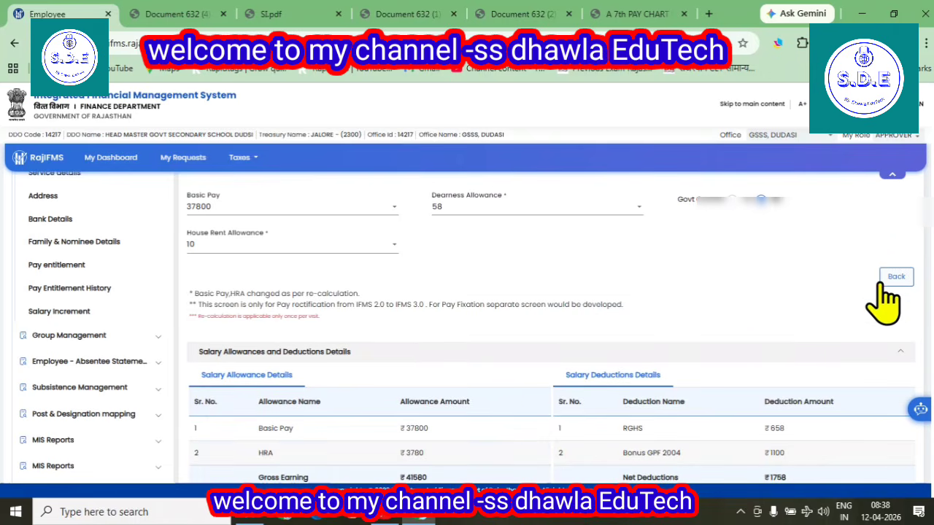
Submit the updated pay entitlement details and confirm the request.
{"action": "scroll", "coordinate": [802, 314], "scroll_direction": "down", "scroll_amount": 1}
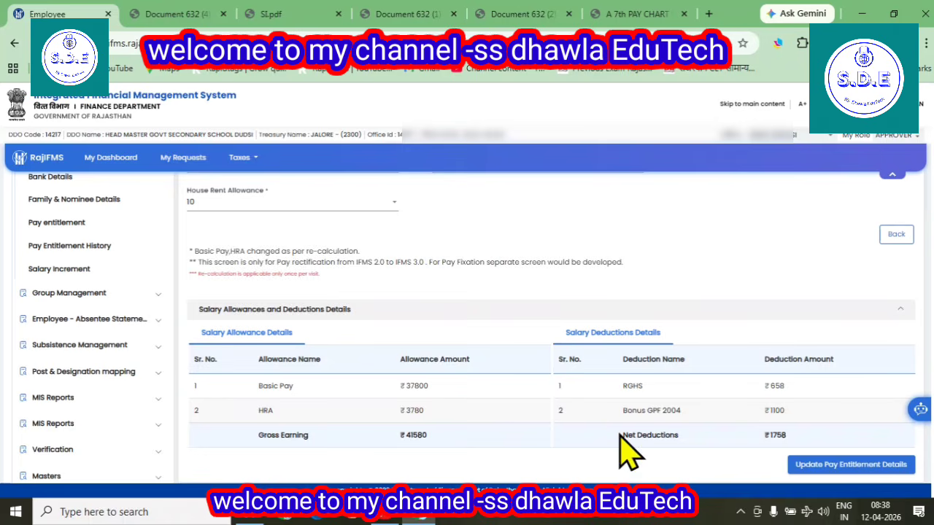
{"action": "left_click", "coordinate": [839, 468]}
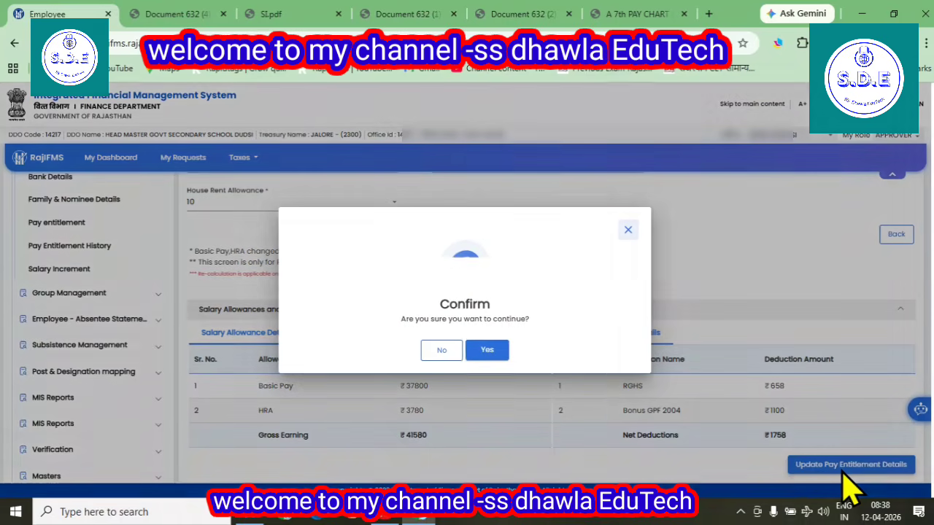
{"action": "left_click", "coordinate": [493, 353]}
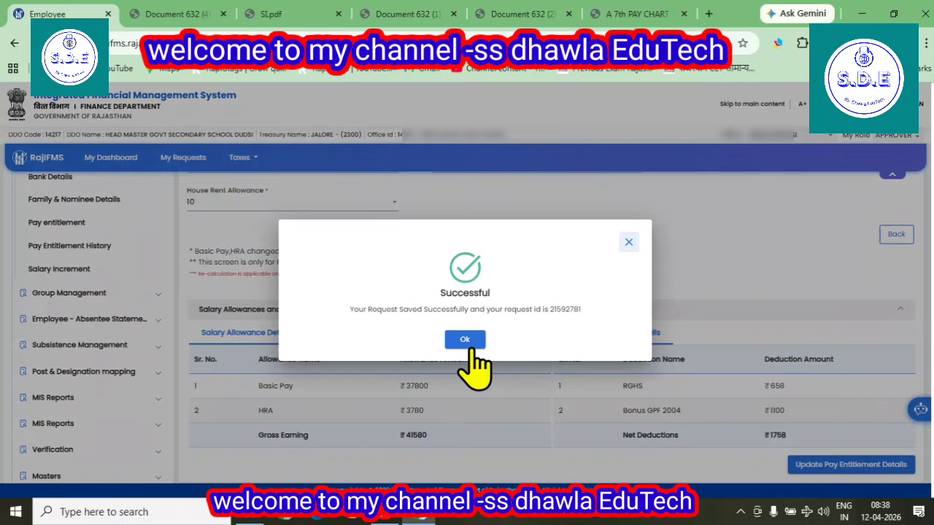
{"action": "left_click", "coordinate": [465, 342]}
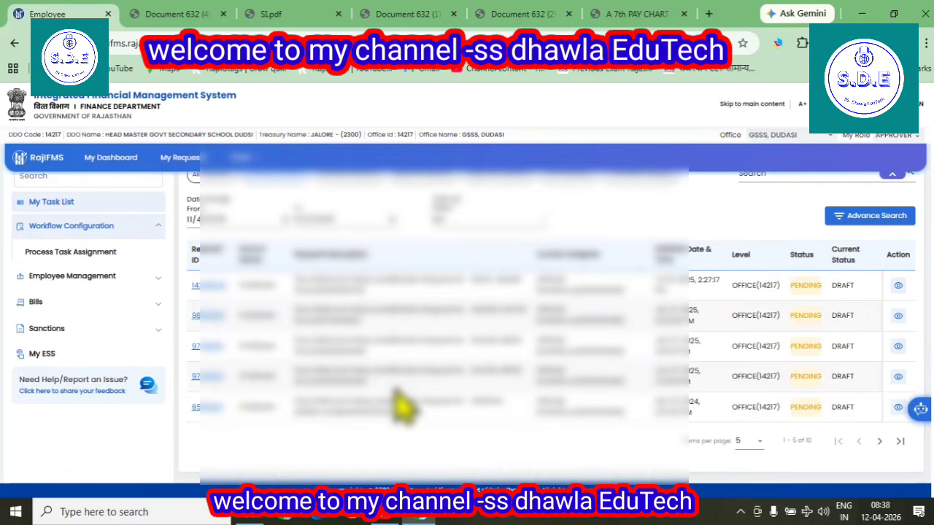
Open the Allowance Sanction (Individual) page under Salary Sanctions.
{"action": "left_click", "coordinate": [45, 329]}
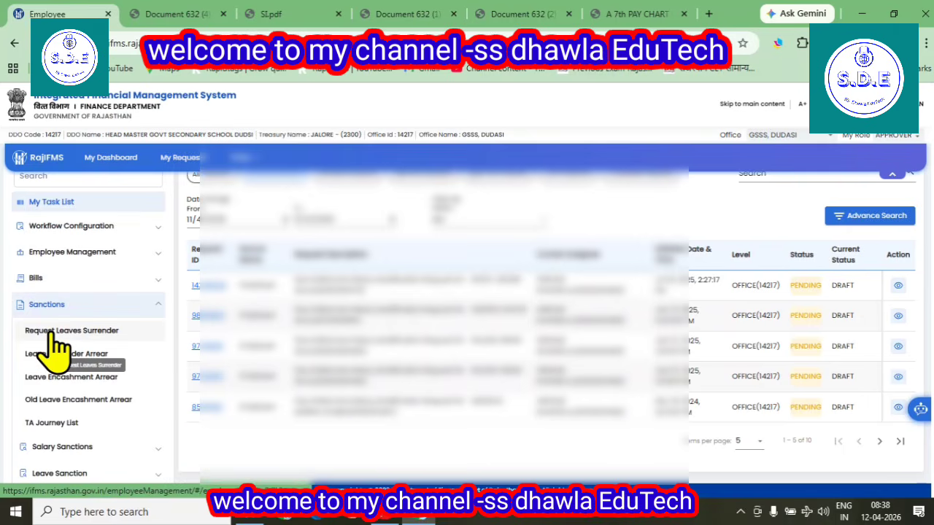
{"action": "scroll", "coordinate": [109, 380], "scroll_direction": "down", "scroll_amount": 1}
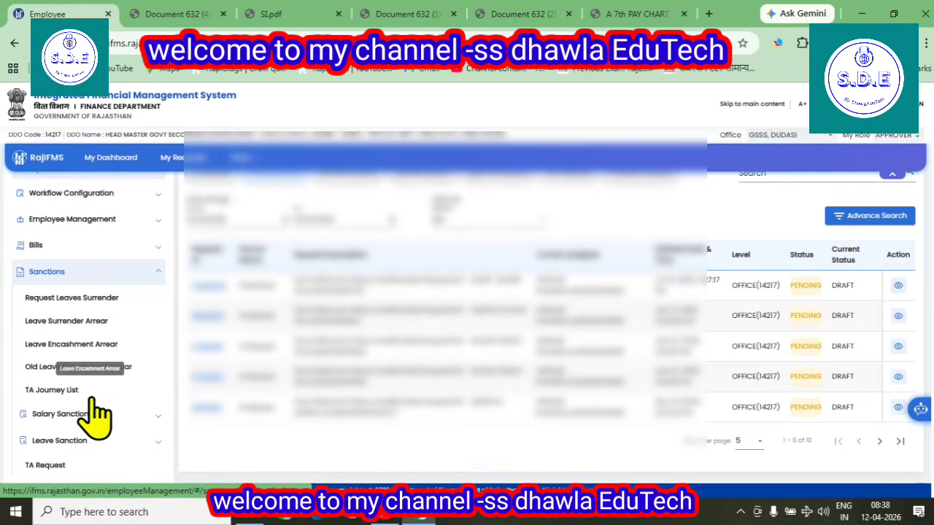
{"action": "left_click", "coordinate": [36, 414]}
{"action": "scroll", "coordinate": [146, 428], "scroll_direction": "down", "scroll_amount": 3}
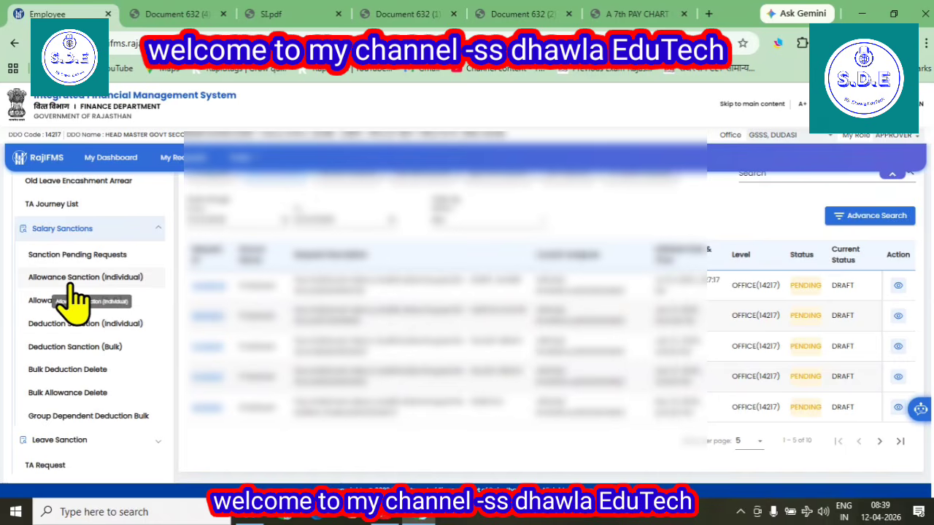
{"action": "left_click", "coordinate": [70, 283]}
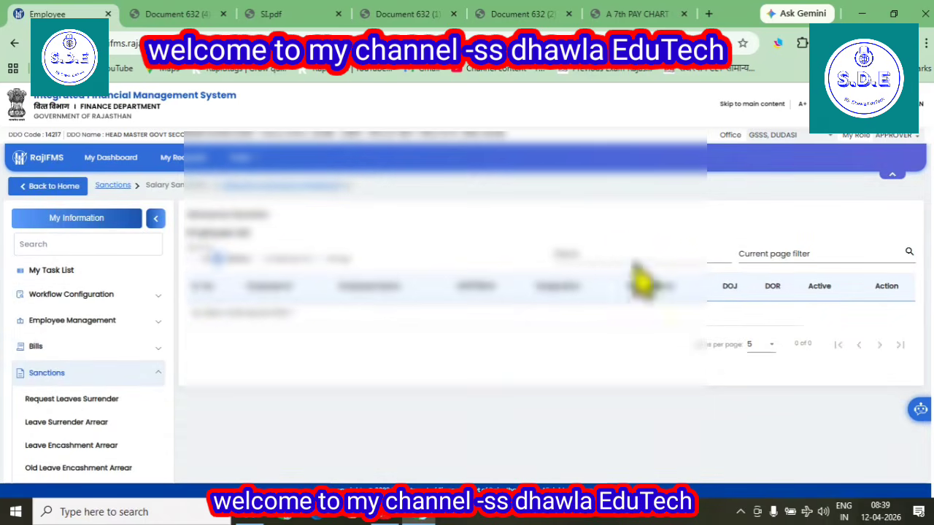
Search for the employee by name and initiate the allowance sanction for the employee with joining date Mar 9, 2024.
{"action": "left_click", "coordinate": [609, 256]}
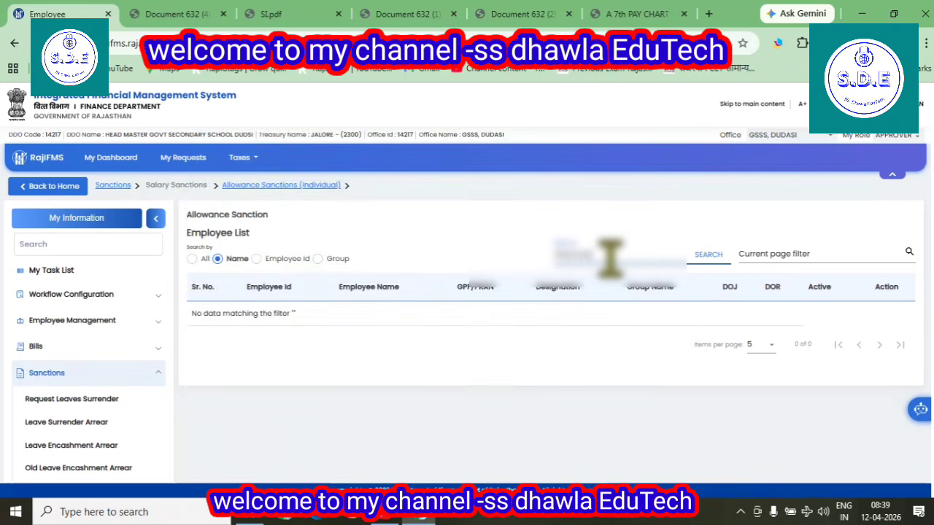
{"action": "left_click", "coordinate": [704, 255]}
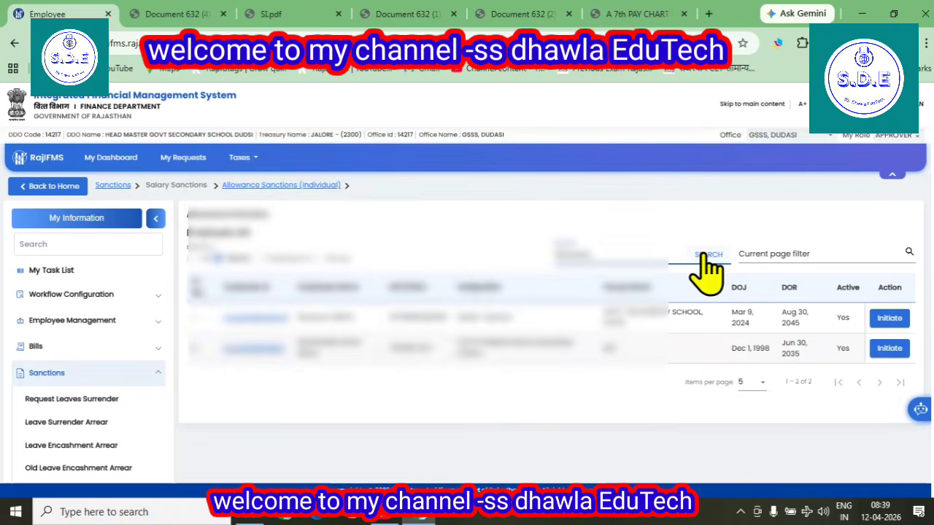
{"action": "left_click", "coordinate": [886, 320]}
{"action": "scroll", "coordinate": [467, 405], "scroll_direction": "down", "scroll_amount": 4}
{"action": "scroll", "coordinate": [361, 372], "scroll_direction": "up", "scroll_amount": 1}
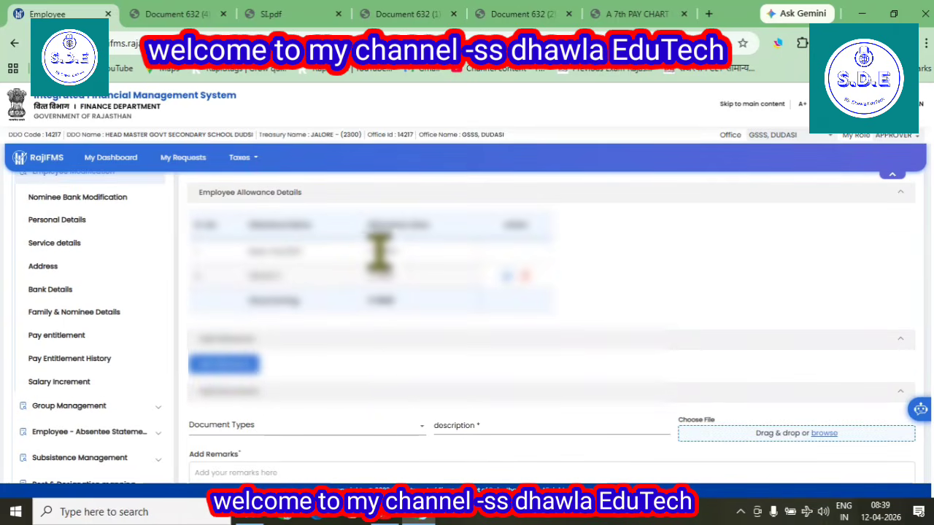
Start a new Recurring (Monthly) allowance effective from the MARCH (2026) salary and choose Dearness Allowances(104).
{"action": "left_click", "coordinate": [227, 366]}
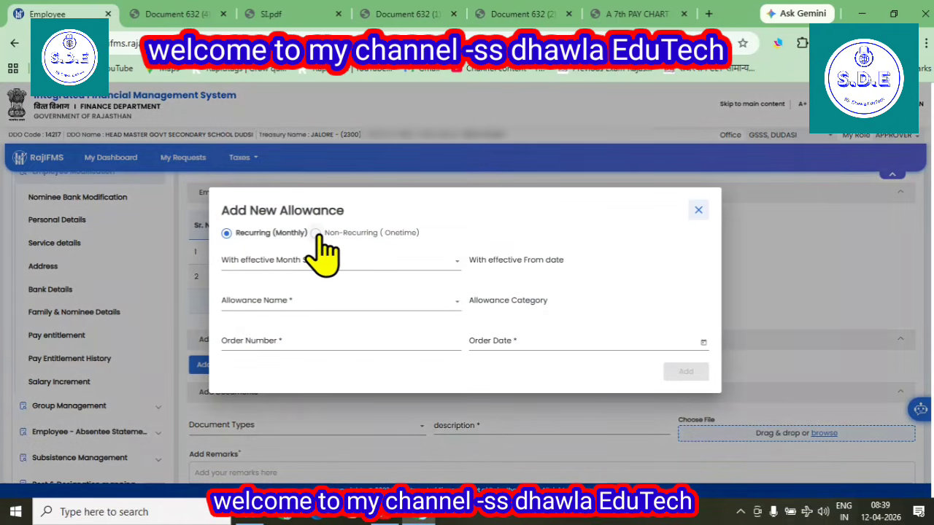
{"action": "left_click", "coordinate": [288, 262]}
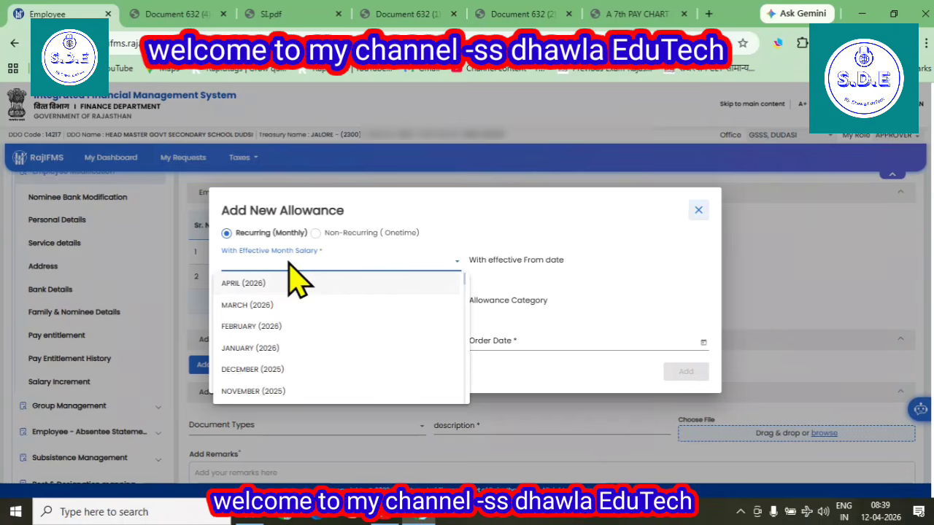
{"action": "left_click", "coordinate": [255, 304]}
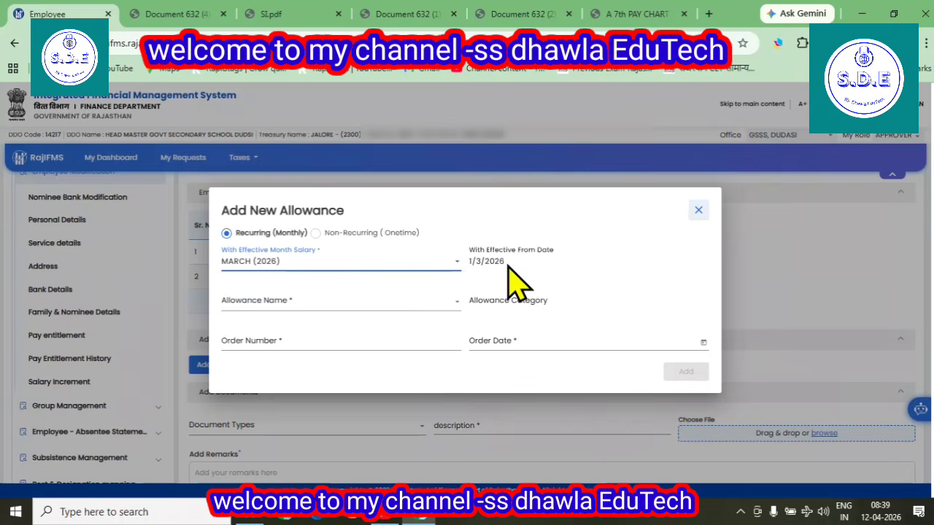
{"action": "left_click", "coordinate": [260, 303]}
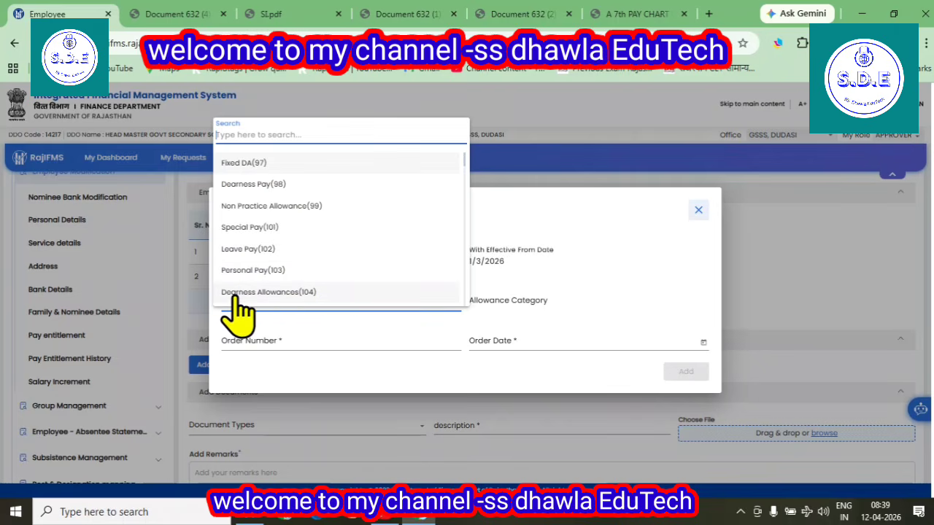
{"action": "left_click", "coordinate": [270, 293]}
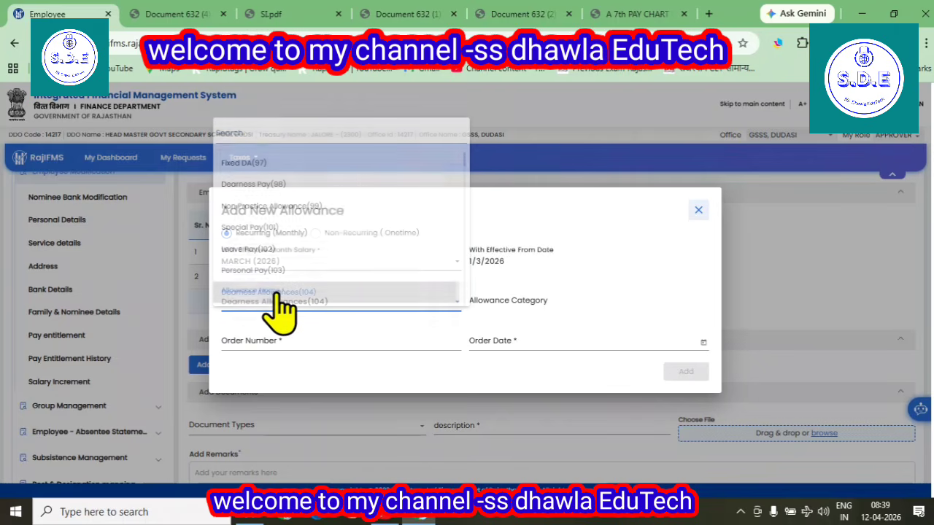
Look up the order number and date in the office order Document 632 (2) (1).pdf, and return to the allowance form.
{"action": "left_click", "coordinate": [277, 340]}
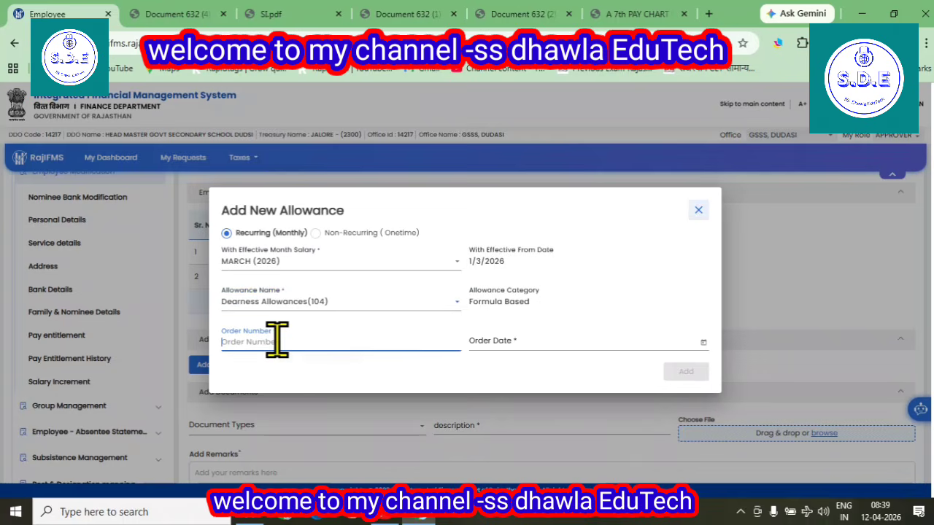
{"action": "left_click", "coordinate": [636, 15]}
{"action": "left_click", "coordinate": [538, 15]}
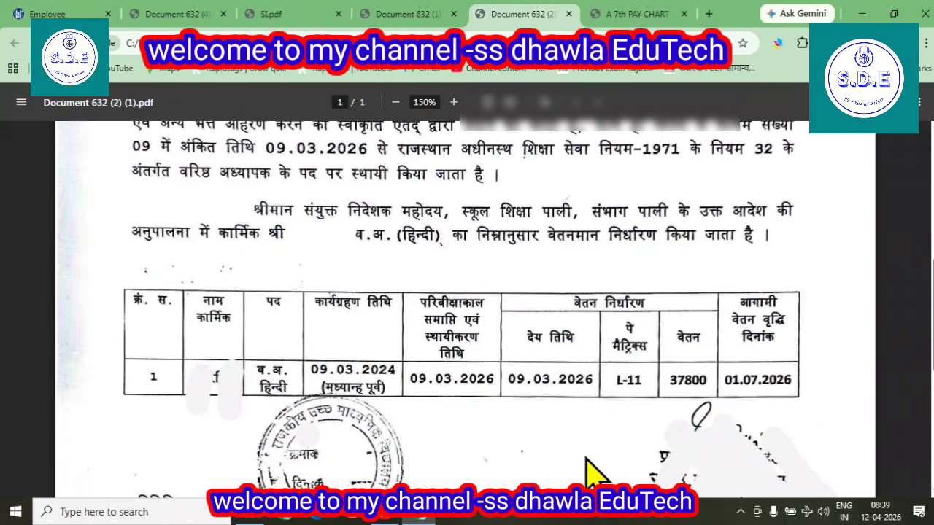
{"action": "scroll", "coordinate": [583, 438], "scroll_direction": "down", "scroll_amount": 4}
{"action": "scroll", "coordinate": [577, 437], "scroll_direction": "up", "scroll_amount": 8}
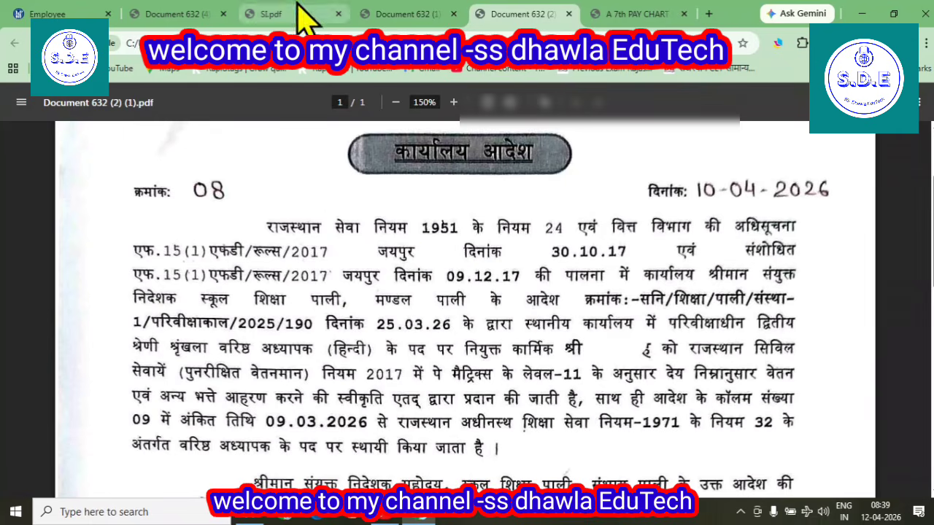
{"action": "left_click", "coordinate": [69, 13]}
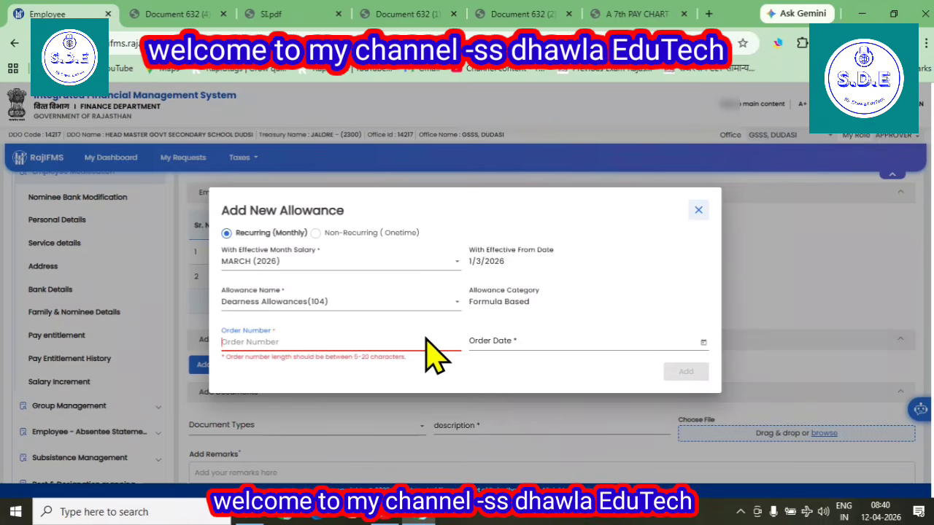
Enter the office order number, set the order date to 8/4/2026, and add the dearness allowance.
{"action": "type", "text": "08"}
{"action": "left_click", "coordinate": [640, 343]}
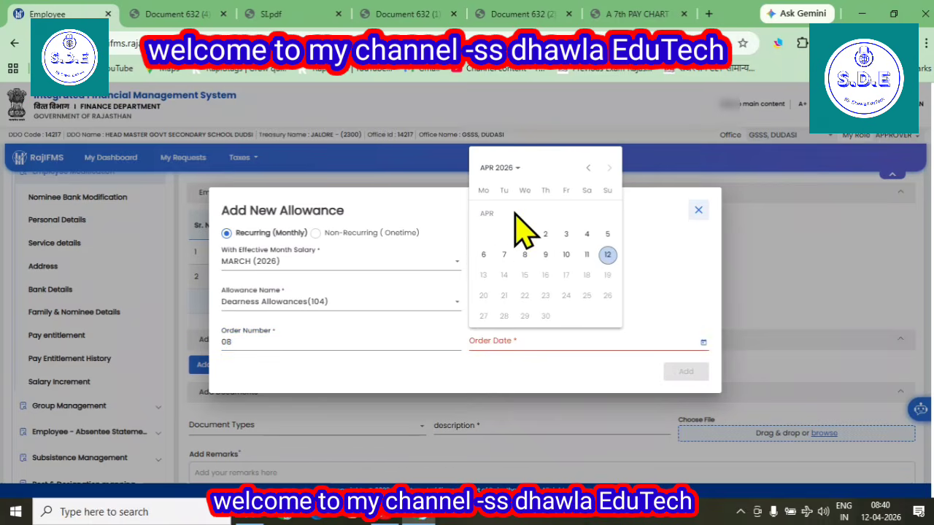
{"action": "left_click", "coordinate": [524, 255]}
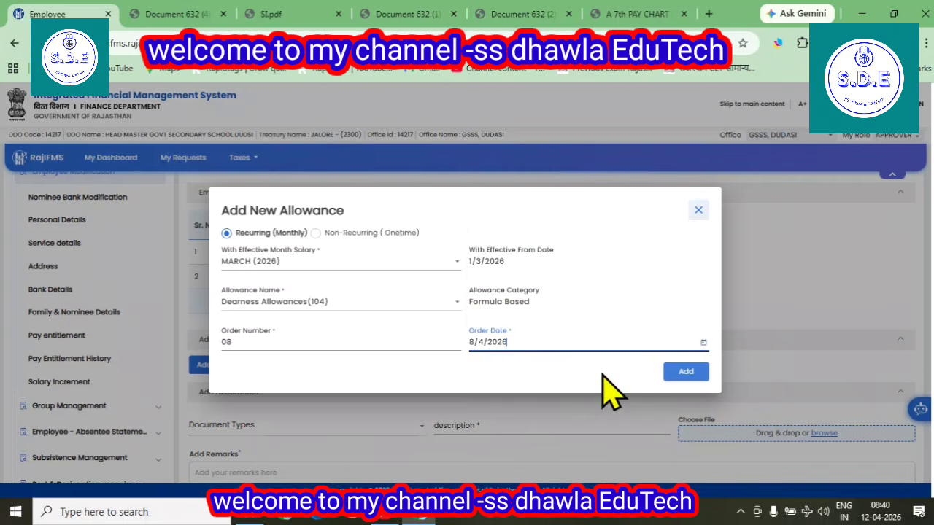
{"action": "left_click", "coordinate": [683, 373]}
{"action": "scroll", "coordinate": [656, 380], "scroll_direction": "down", "scroll_amount": 2}
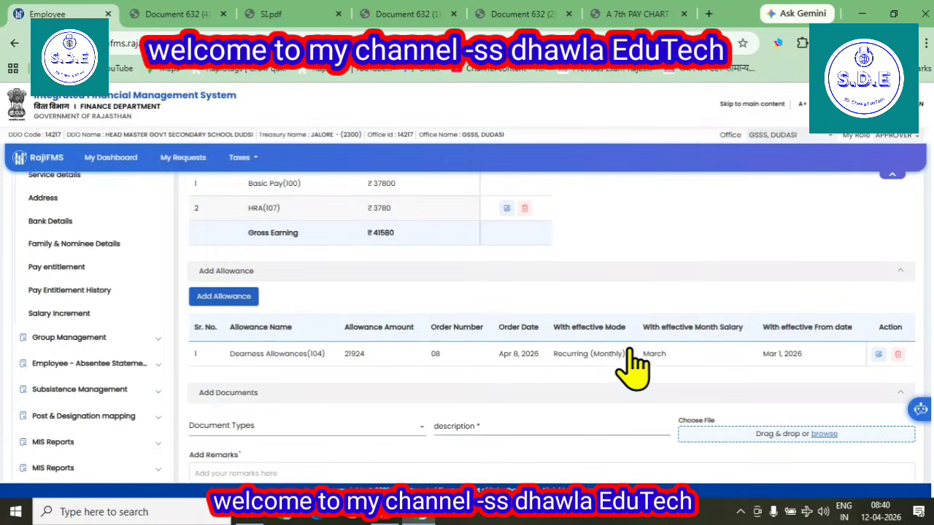
Enter the remark "ok" and submit the allowance sanction request without uploading a document, confirming the submission.
{"action": "scroll", "coordinate": [620, 434], "scroll_direction": "down", "scroll_amount": 2}
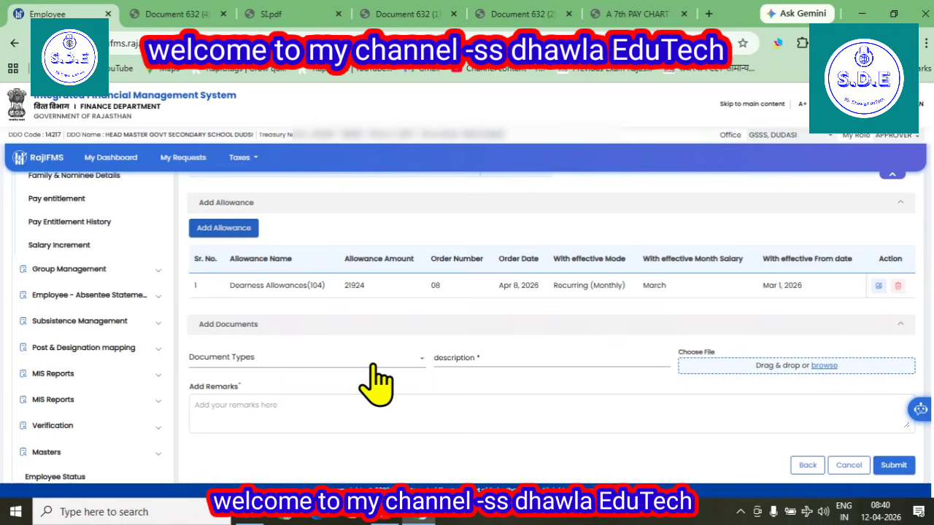
{"action": "left_click", "coordinate": [219, 412]}
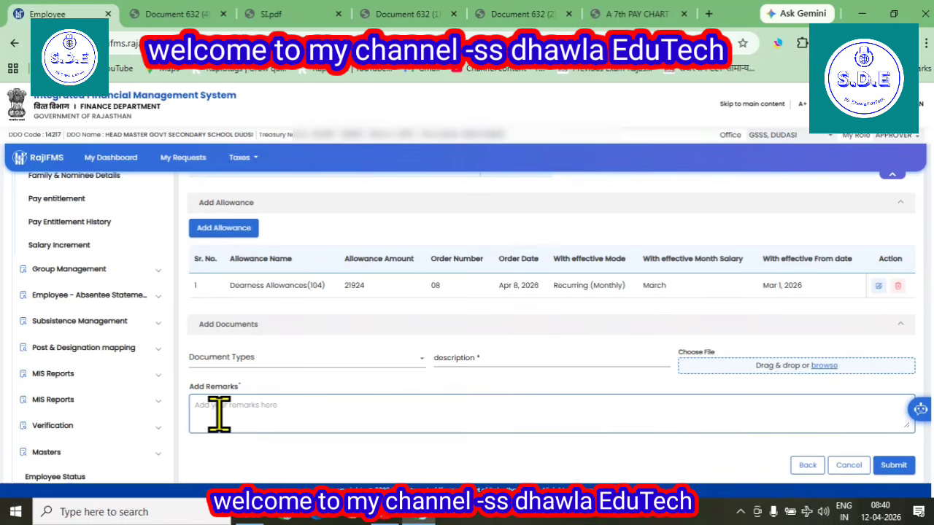
{"action": "type", "text": "ok"}
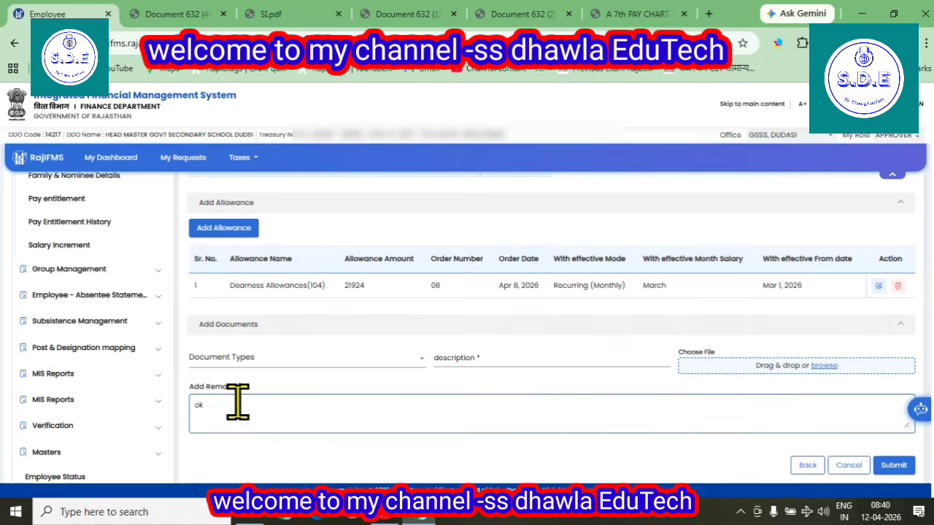
{"action": "left_click", "coordinate": [893, 465]}
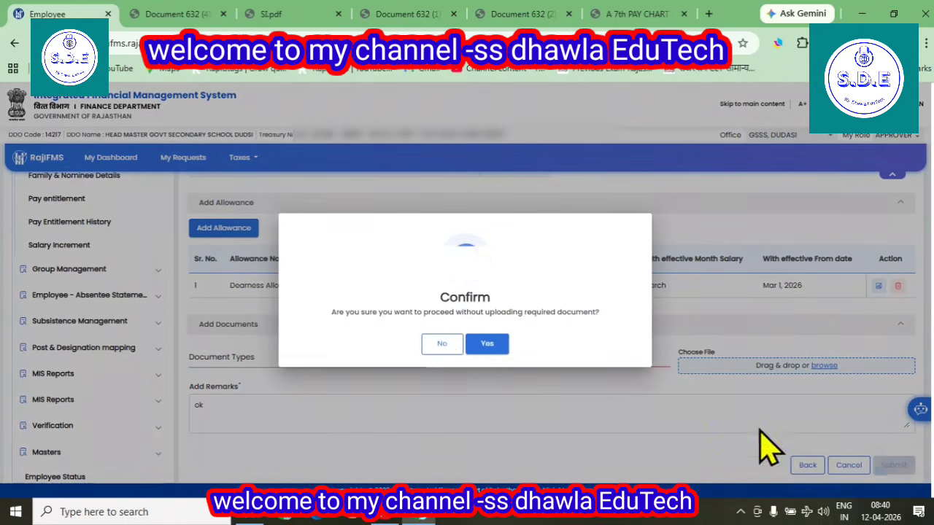
{"action": "left_click", "coordinate": [485, 344]}
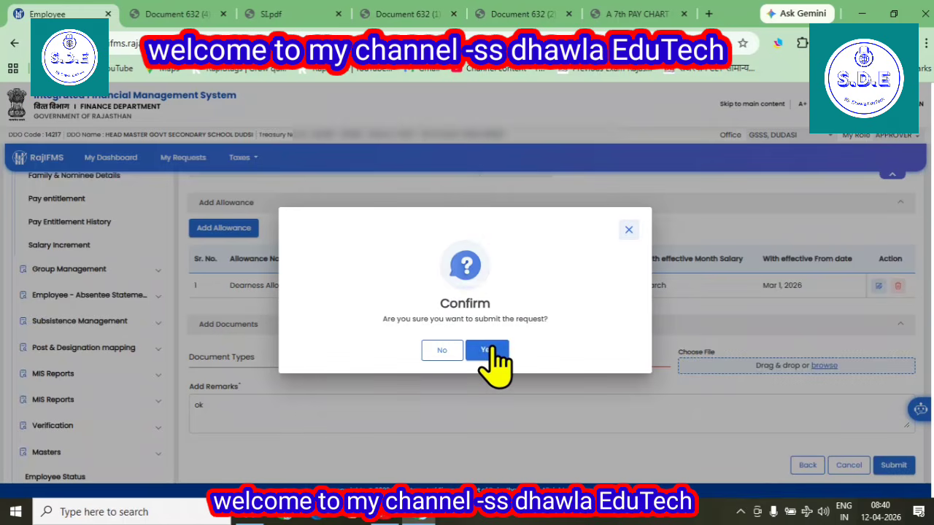
{"action": "left_click", "coordinate": [491, 350]}
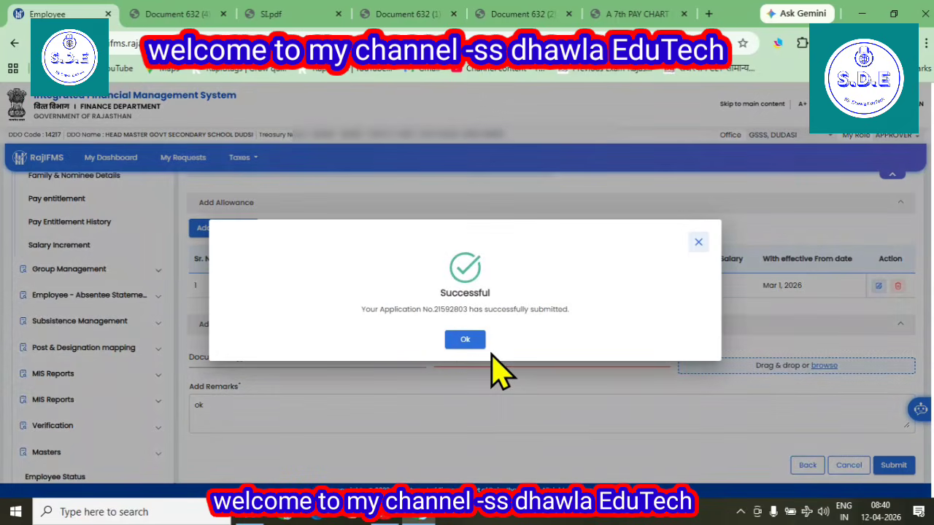
{"action": "left_click", "coordinate": [480, 340]}
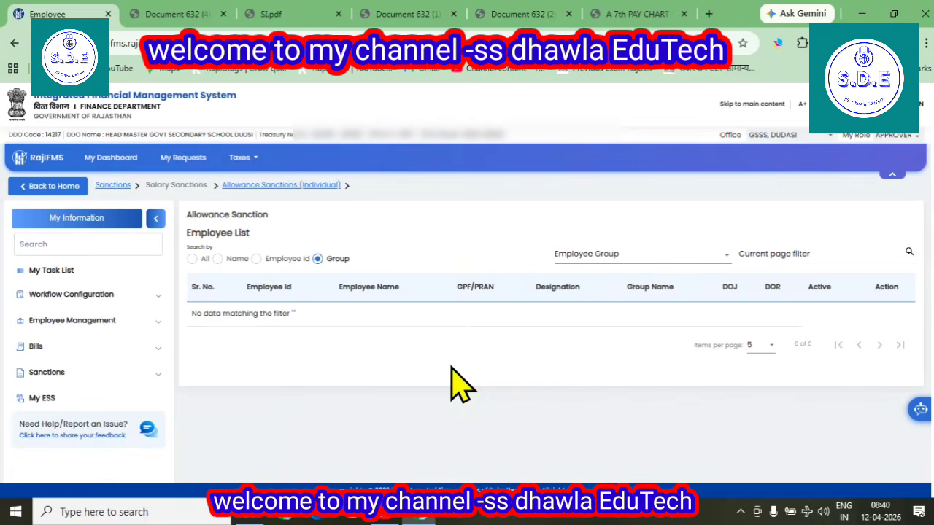
Search for the same employee by name again and open their sanction form to review the Employee Allowance Details.
{"action": "left_click", "coordinate": [217, 259]}
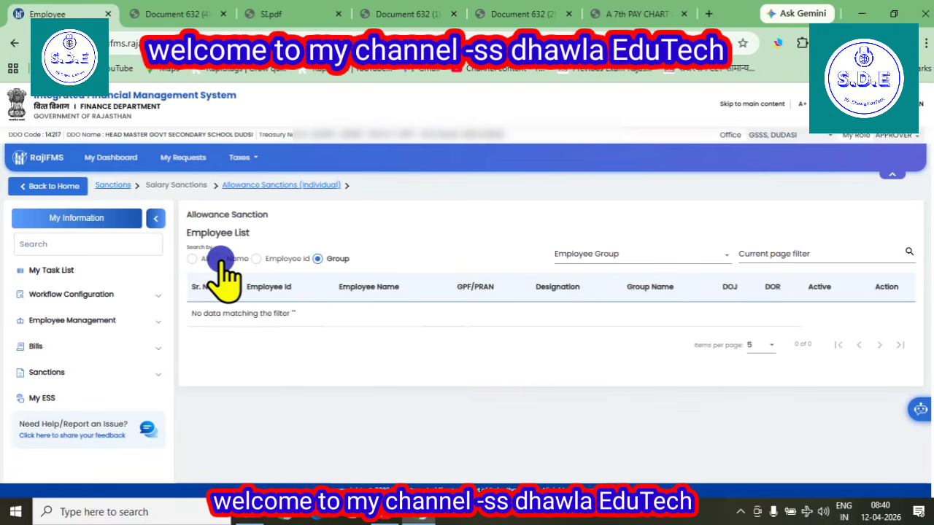
{"action": "left_click", "coordinate": [575, 256]}
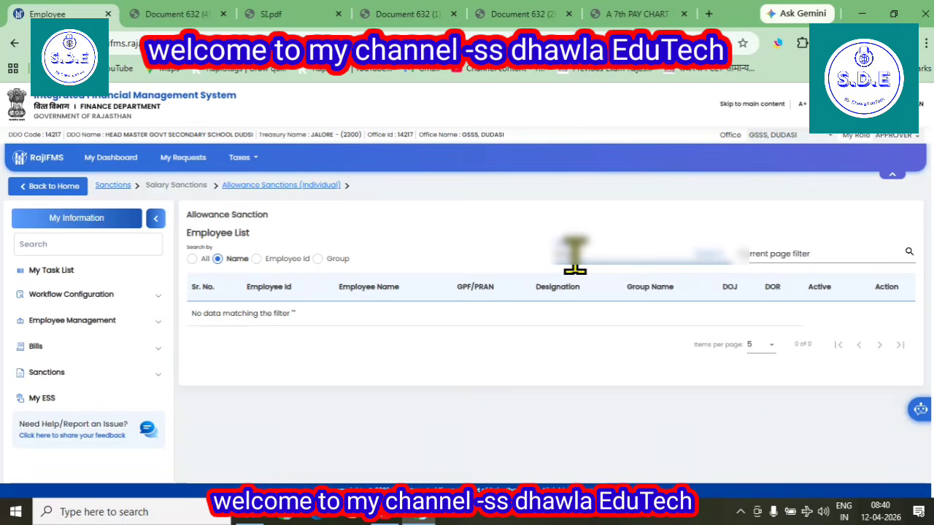
{"action": "left_click", "coordinate": [700, 258]}
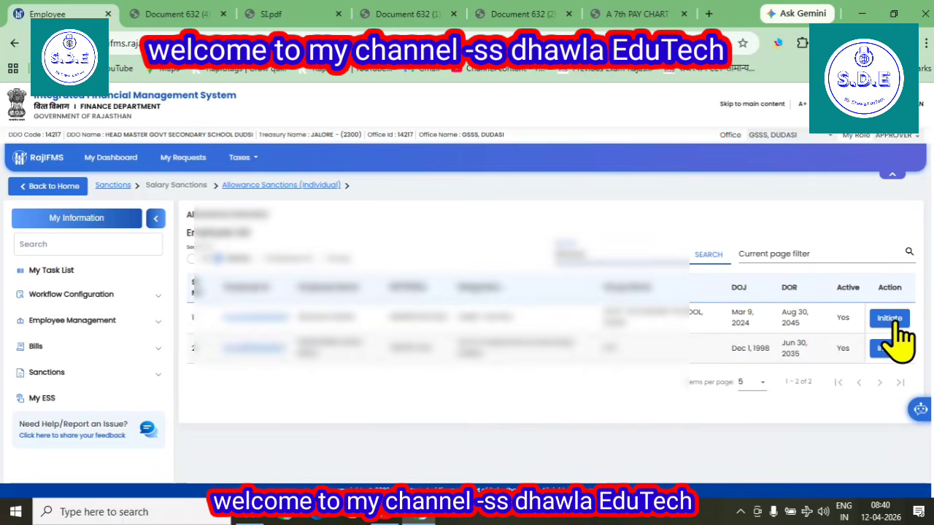
{"action": "left_click", "coordinate": [892, 321]}
{"action": "scroll", "coordinate": [375, 358], "scroll_direction": "down", "scroll_amount": 3}
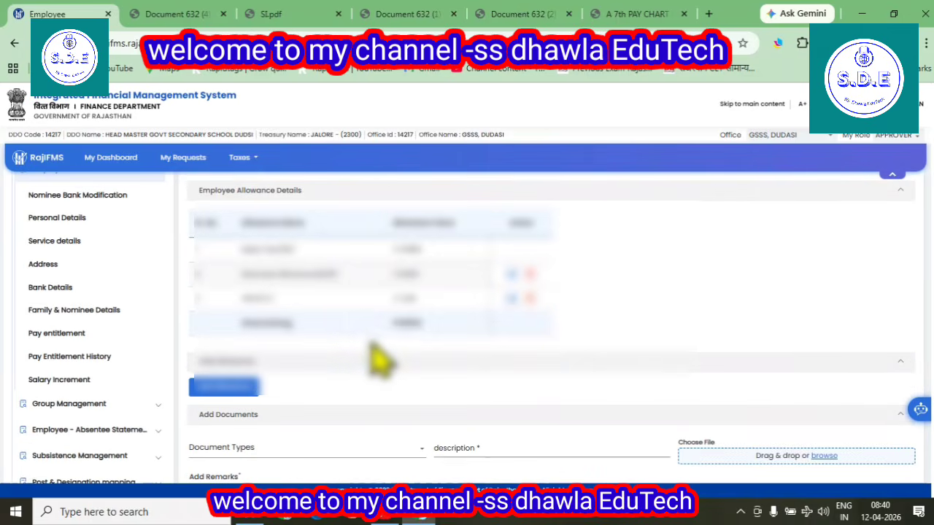